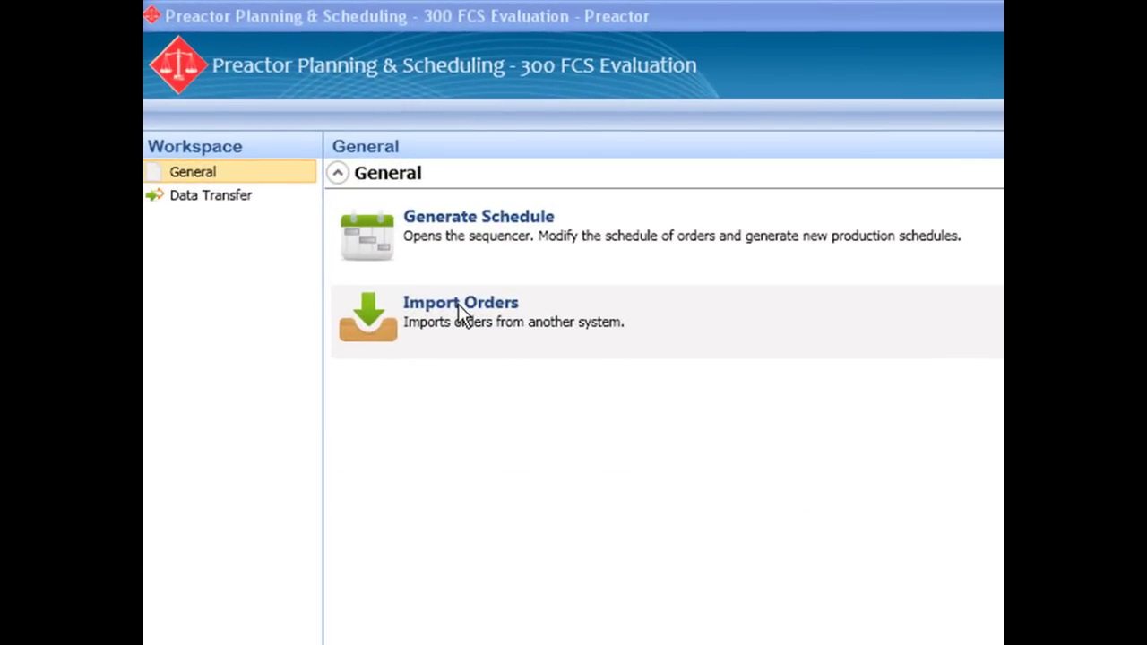
# - Import the orders and open the sequencer to generate a schedule
pyautogui.click(458, 303)
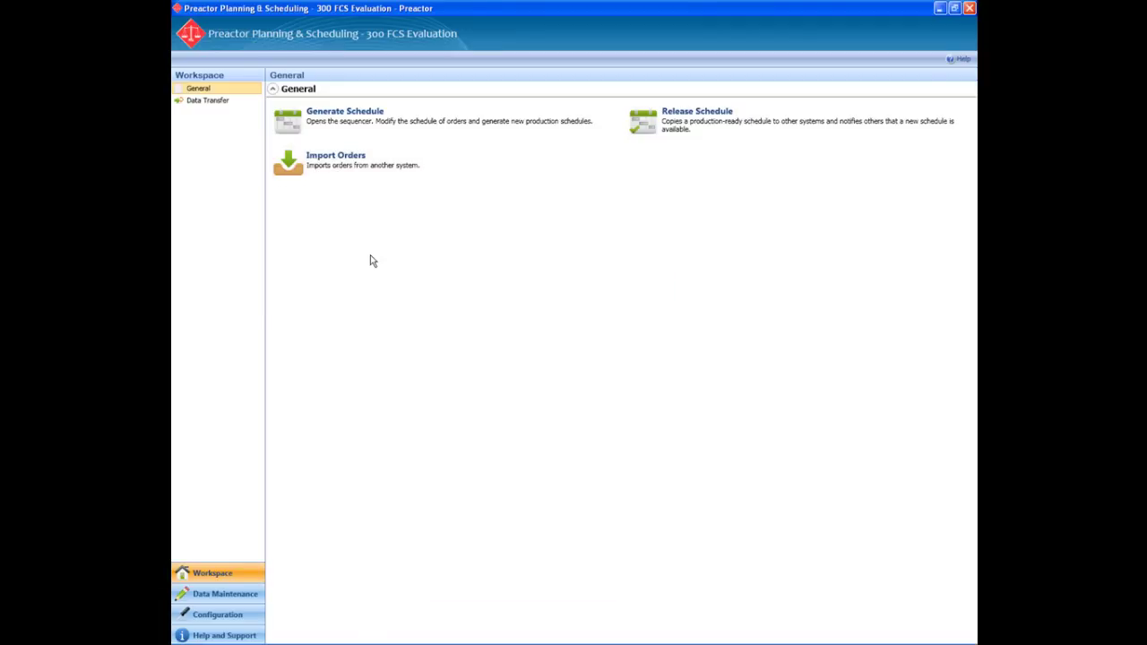
pyautogui.click(335, 131)
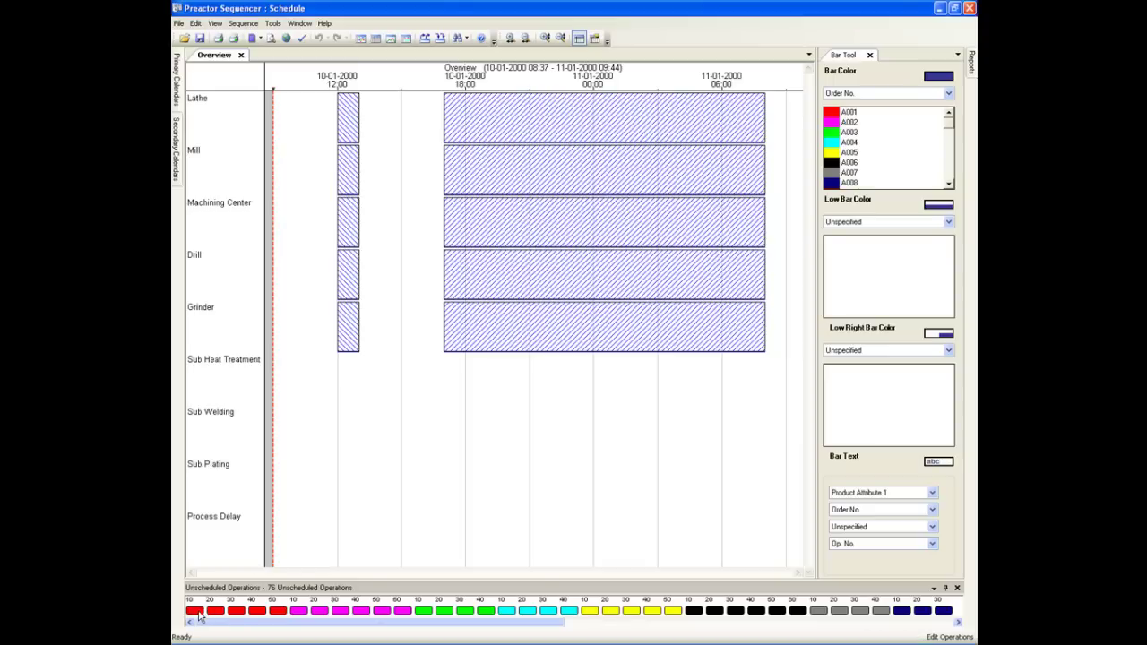
# - Try operation 10 of order A001 at several start times on the Machining Center
pyautogui.moveTo(202, 613); pyautogui.dragTo(304, 224)
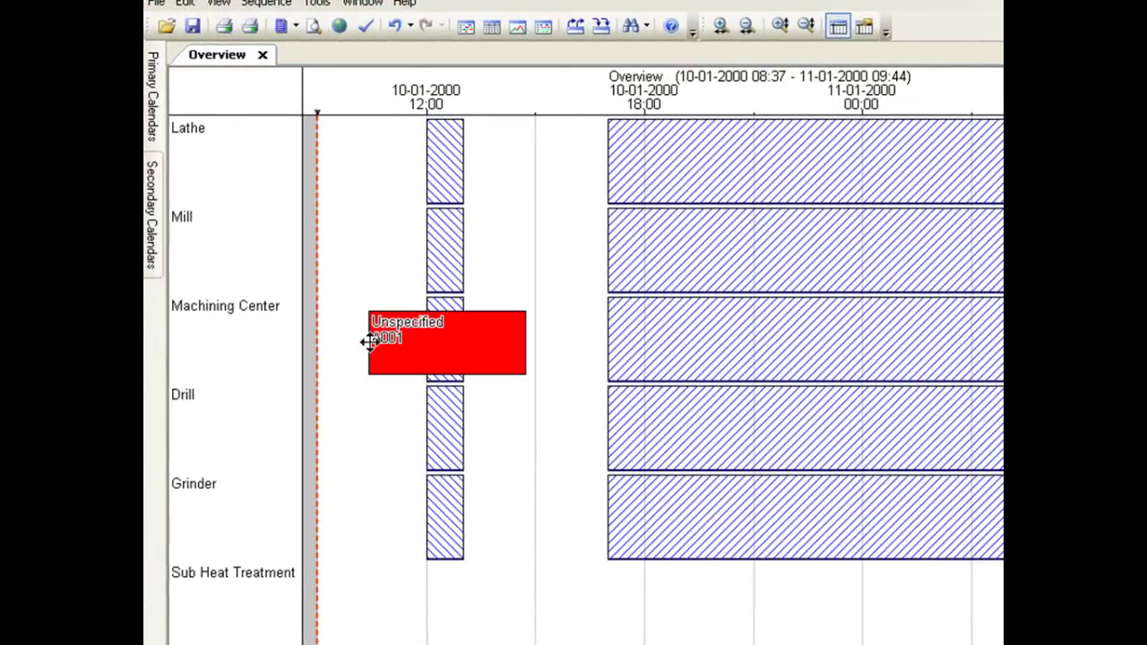
pyautogui.moveTo(369, 342)
pyautogui.mouseDown()
pyautogui.moveTo(371, 151)
pyautogui.moveTo(404, 422)
pyautogui.moveTo(387, 328)
pyautogui.moveTo(387, 350)
pyautogui.mouseUp()
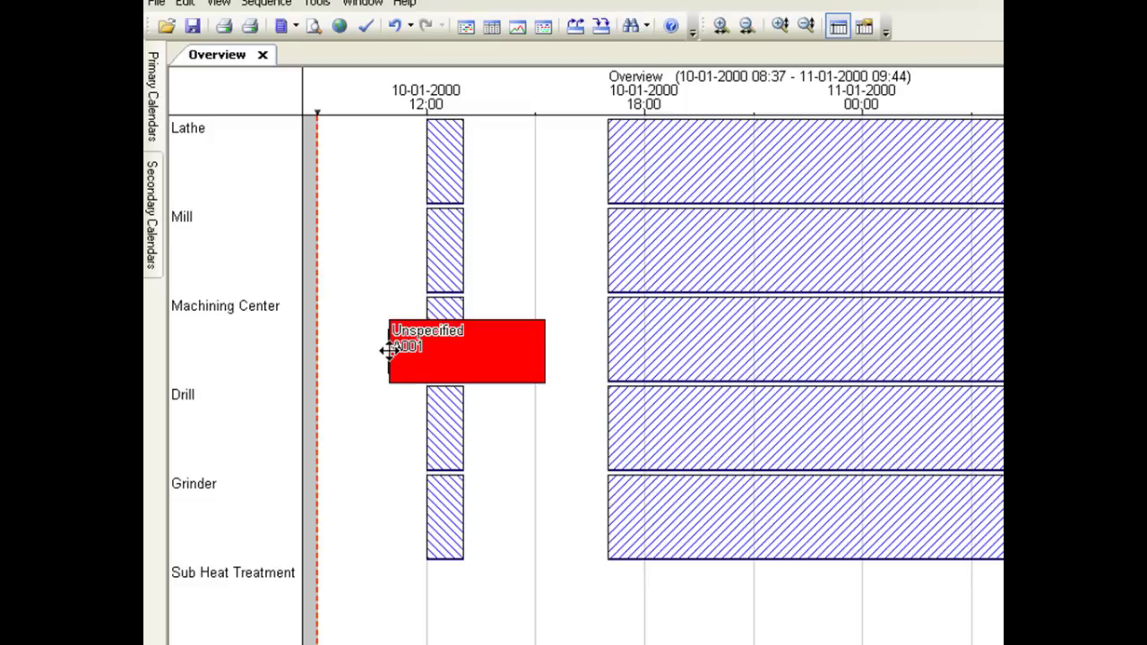
pyautogui.moveTo(389, 351)
pyautogui.mouseDown()
pyautogui.moveTo(471, 328)
pyautogui.moveTo(533, 342)
pyautogui.mouseUp()
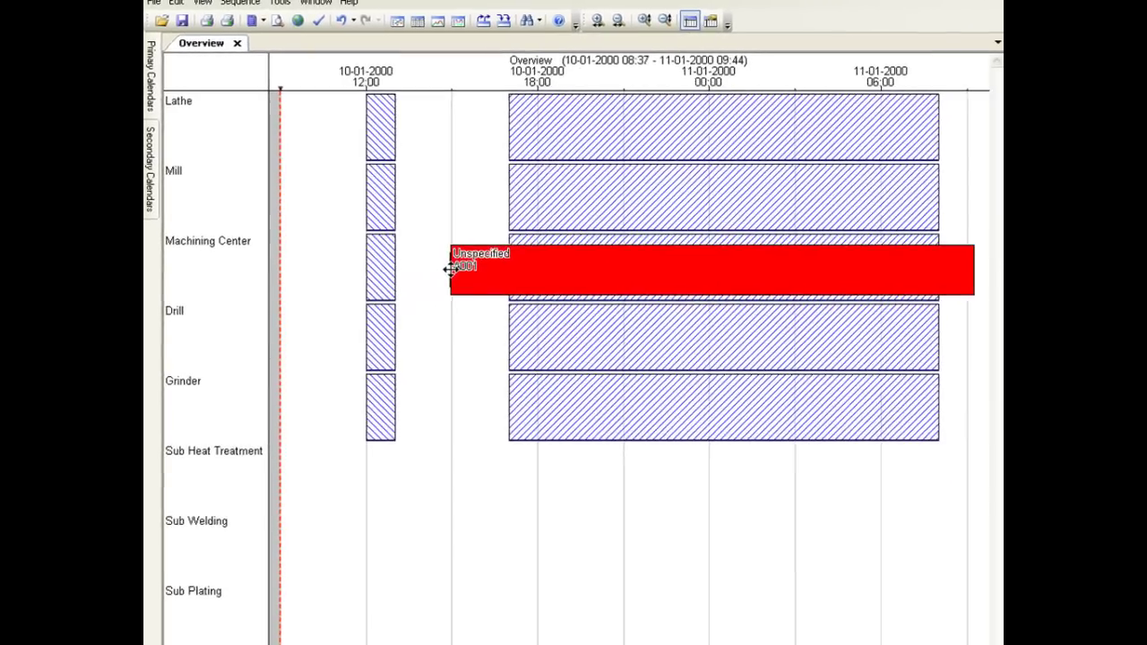
# - Try the same A001 operation on the Lathe, with start times before and inside the non-working period on 10-01-2000
pyautogui.moveTo(448, 270); pyautogui.dragTo(458, 125)
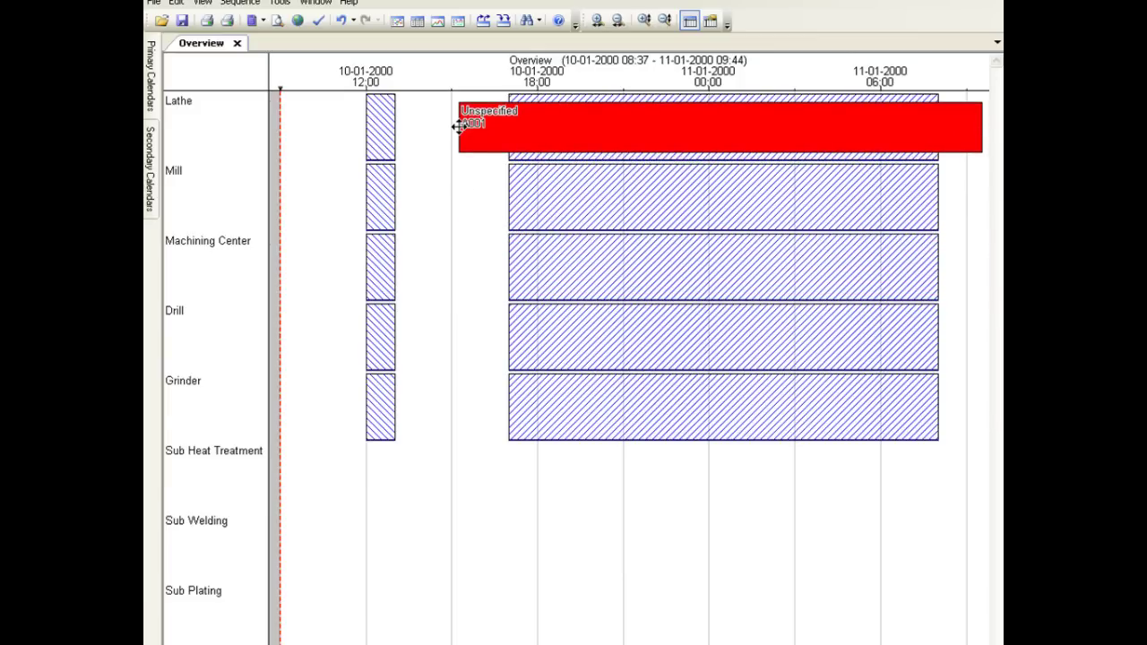
pyautogui.moveTo(458, 125); pyautogui.dragTo(457, 125)
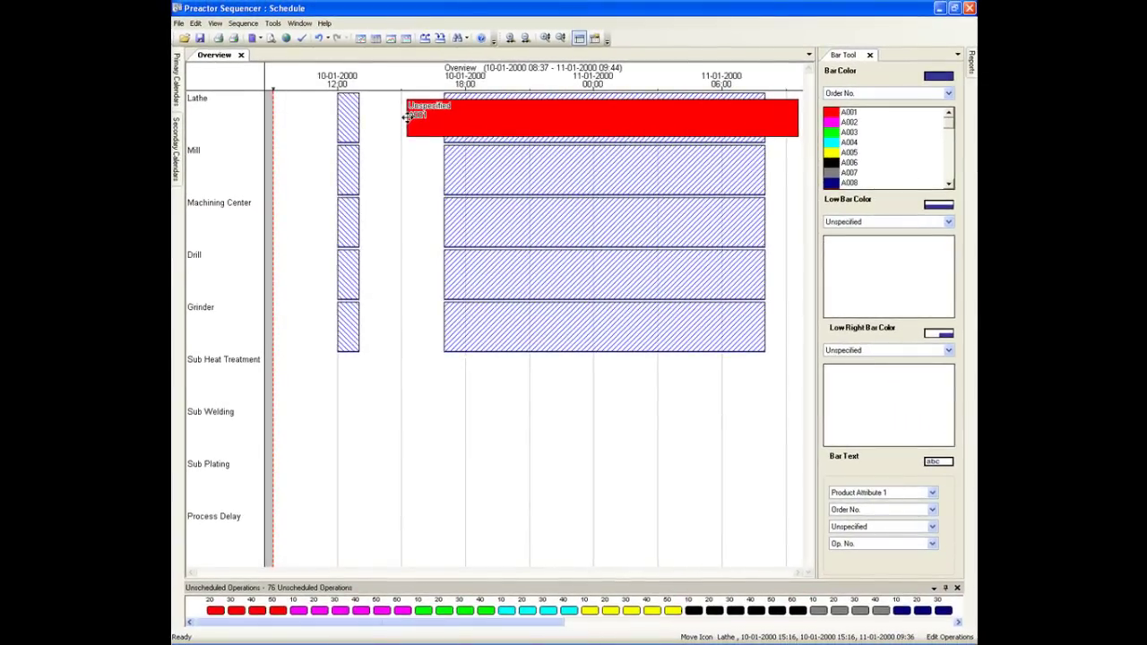
pyautogui.moveTo(408, 117); pyautogui.dragTo(481, 117)
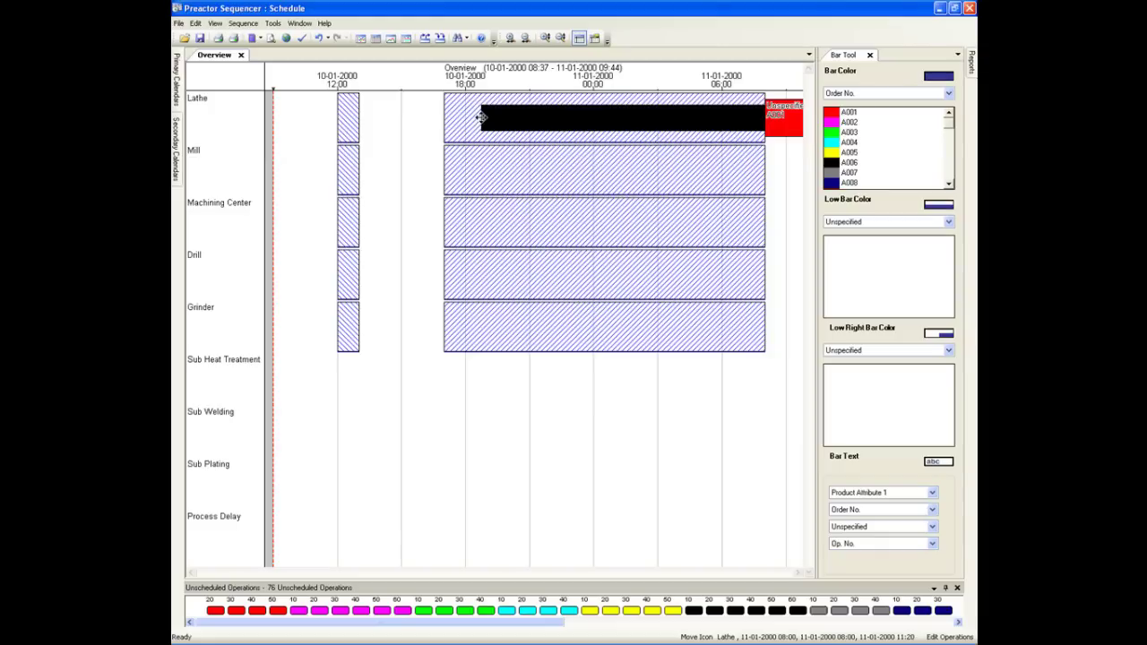
pyautogui.moveTo(481, 117); pyautogui.dragTo(406, 118)
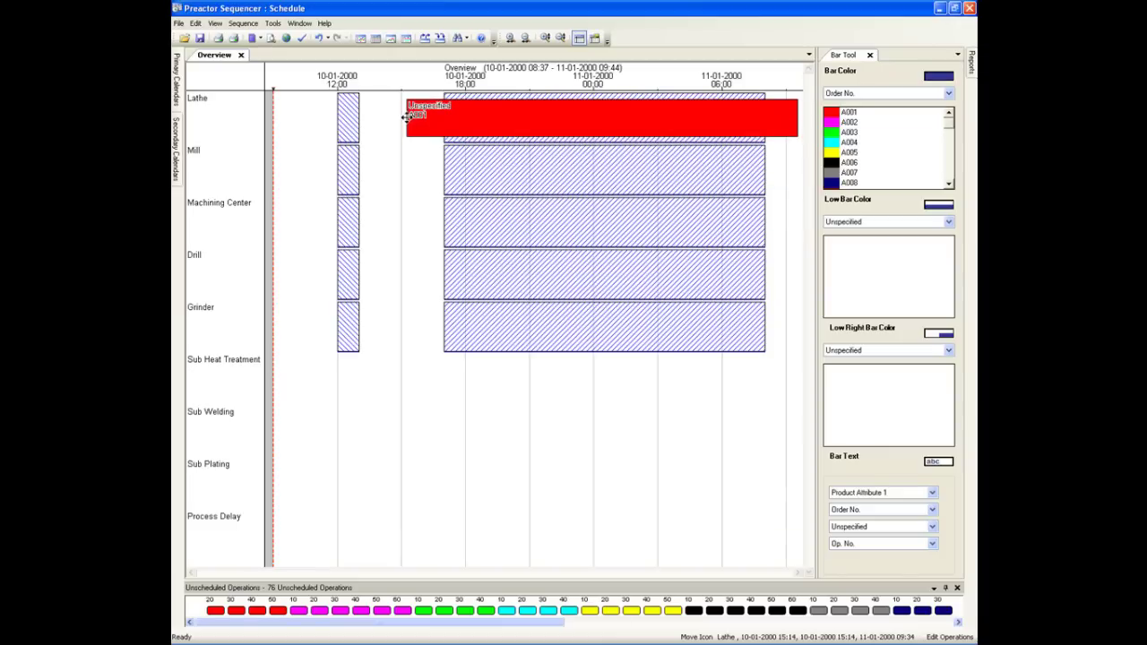
pyautogui.moveTo(405, 117); pyautogui.dragTo(408, 117)
pyautogui.moveTo(408, 117); pyautogui.dragTo(482, 117)
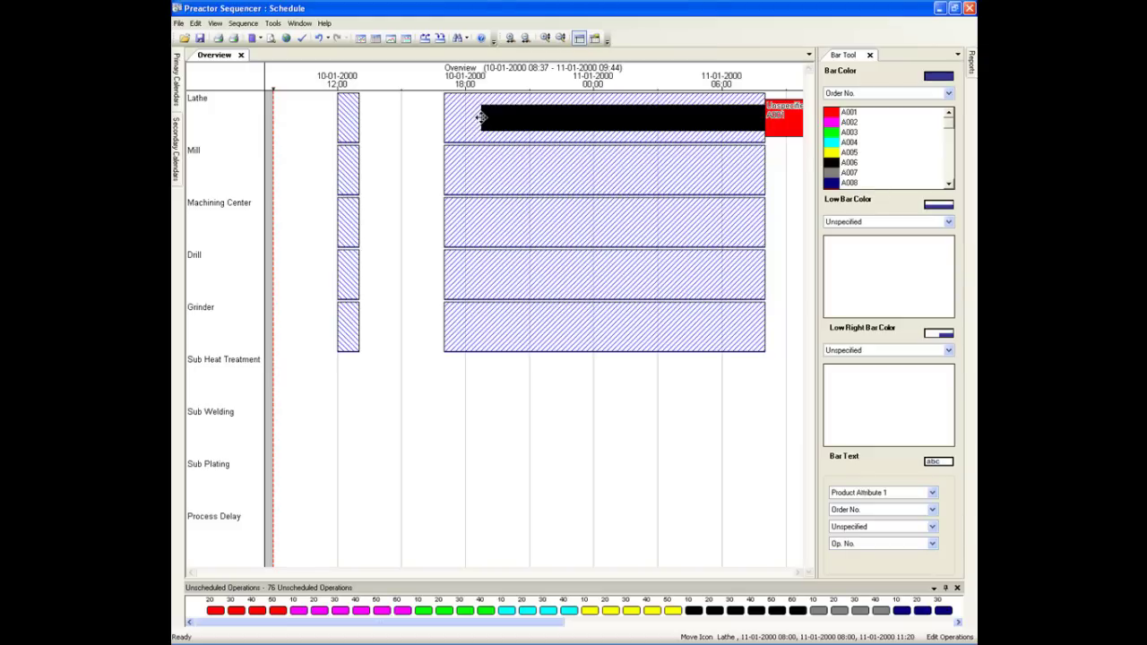
pyautogui.moveTo(482, 117); pyautogui.dragTo(481, 118)
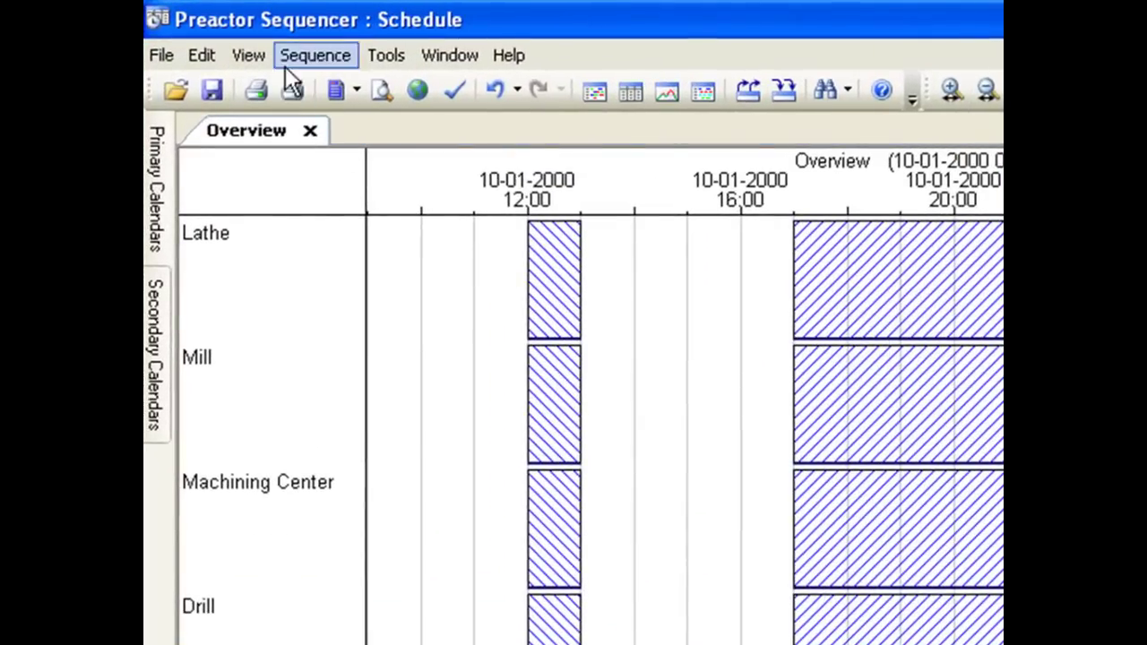
# - Sequence all unscheduled operations forward by priority
pyautogui.click(280, 55)
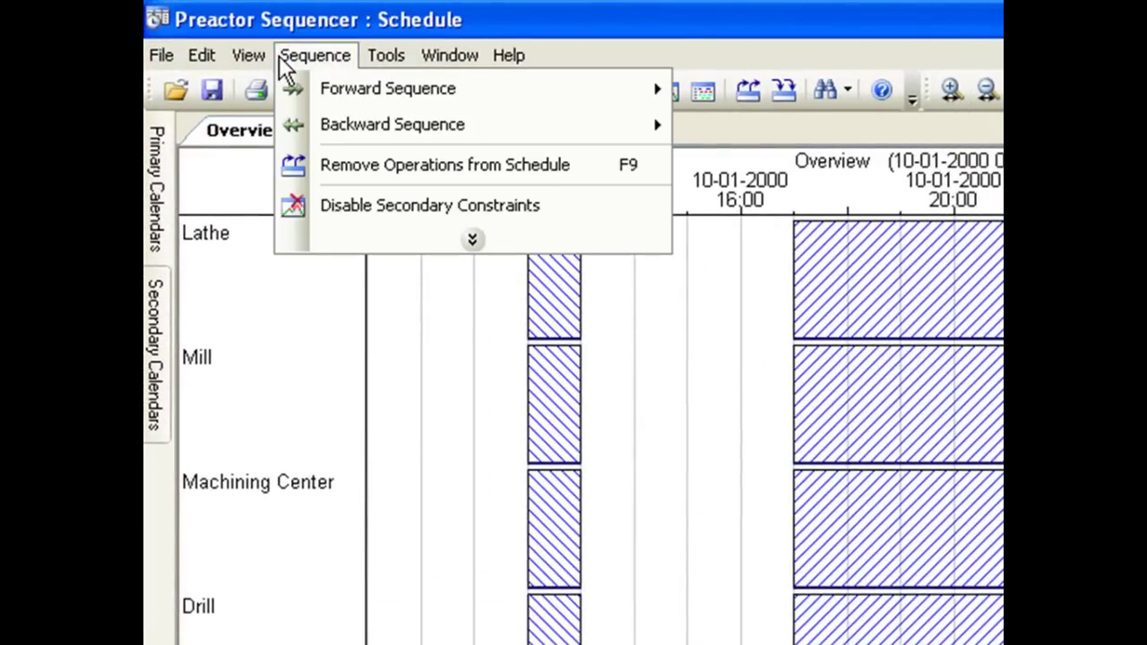
pyautogui.moveTo(347, 94)
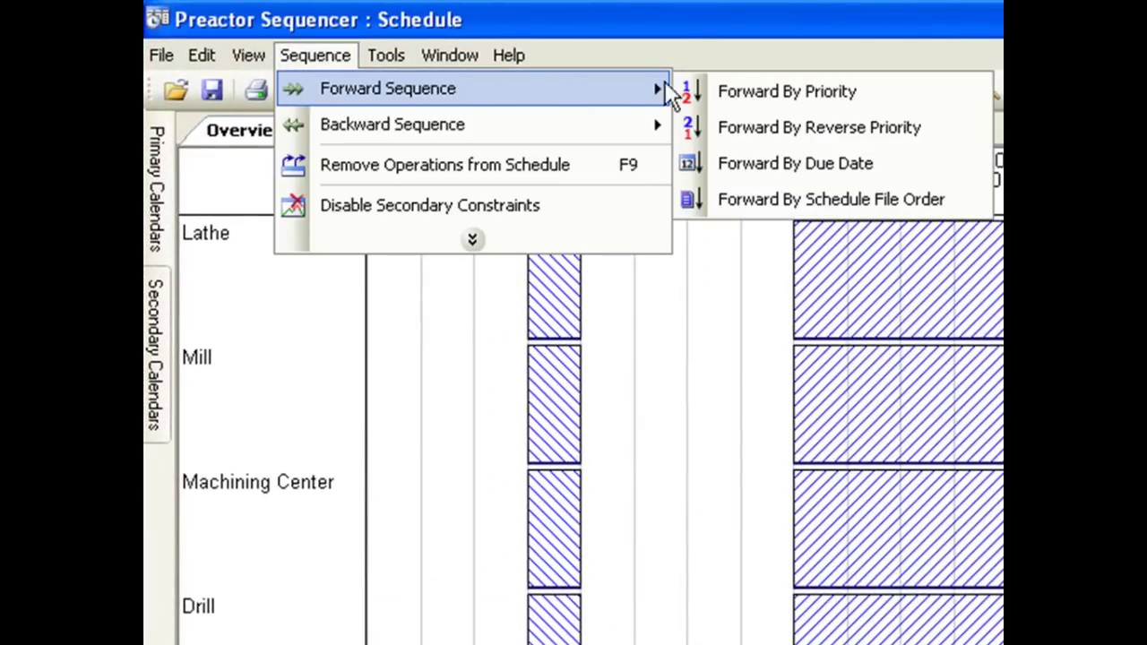
pyautogui.click(735, 83)
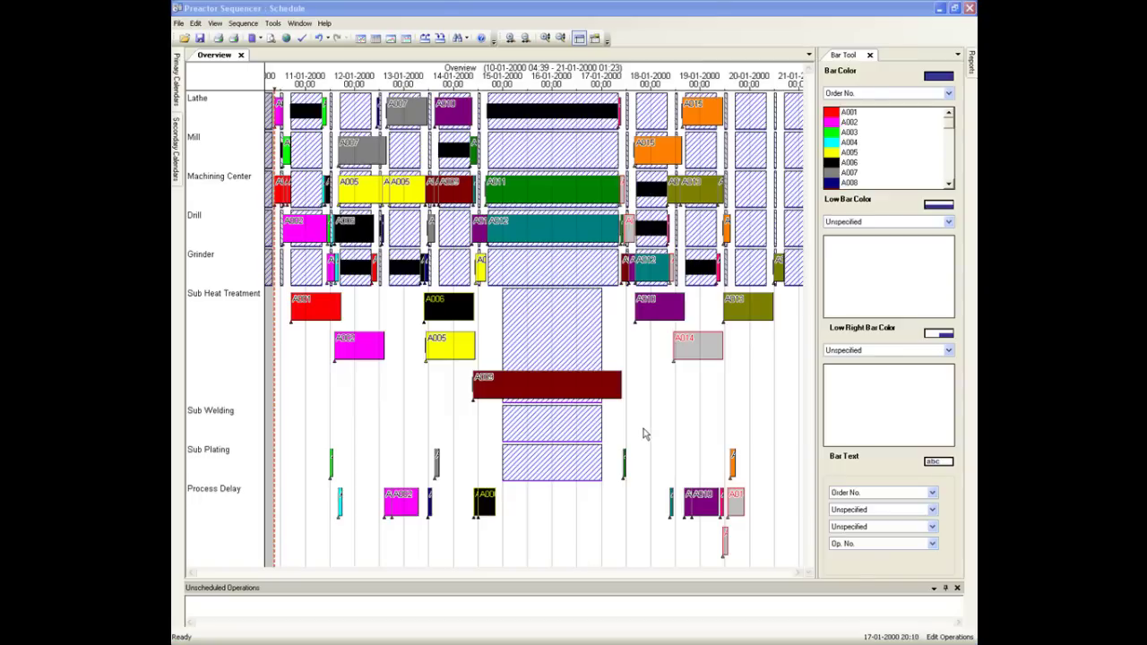
# - Highlight the entire order A010 from its Lathe operation to trace its route through the resources
pyautogui.rightClick(464, 117)
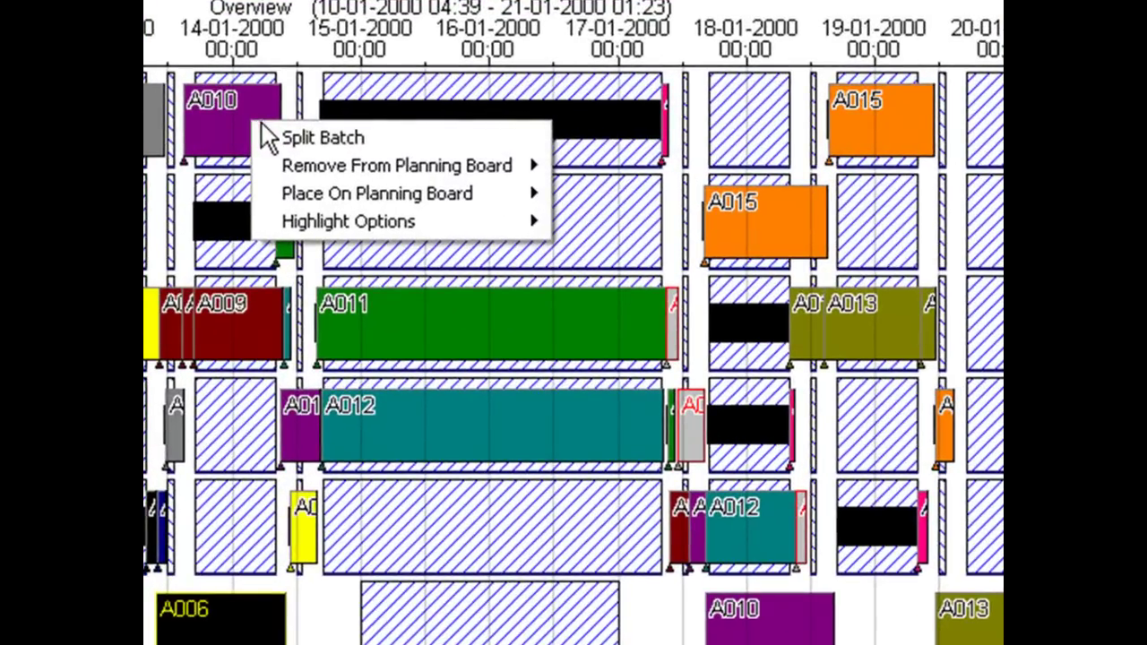
pyautogui.moveTo(302, 216)
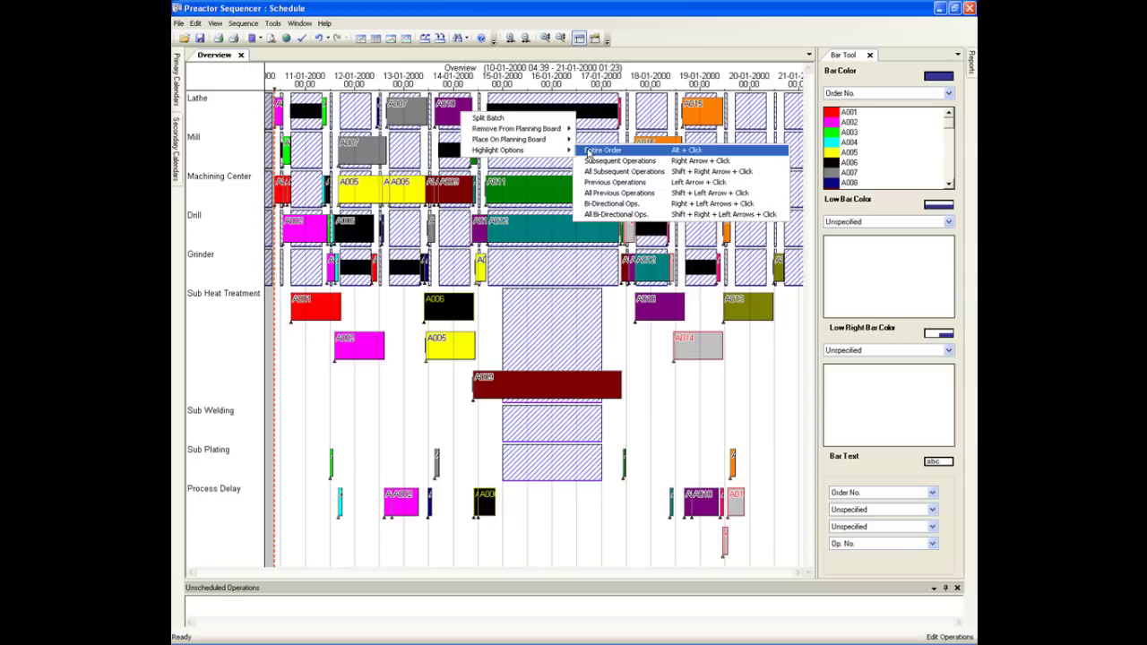
pyautogui.click(588, 151)
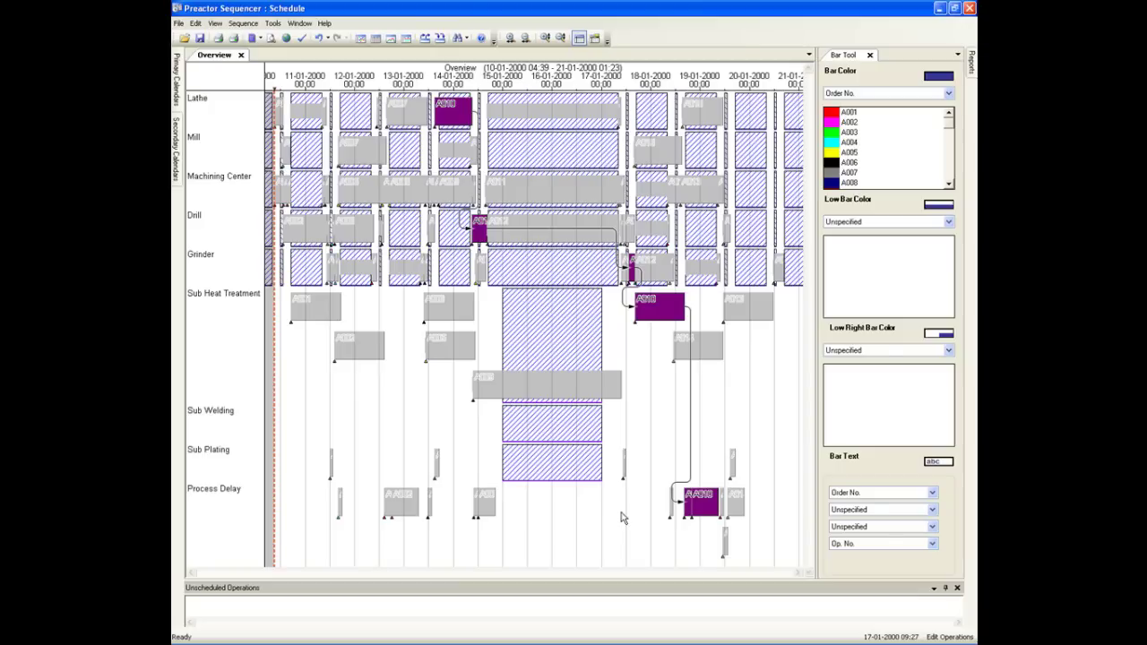
# - Highlight orders A006, A005 and A015 in turn on the planning board, and clear the highlighting
pyautogui.click(356, 242)
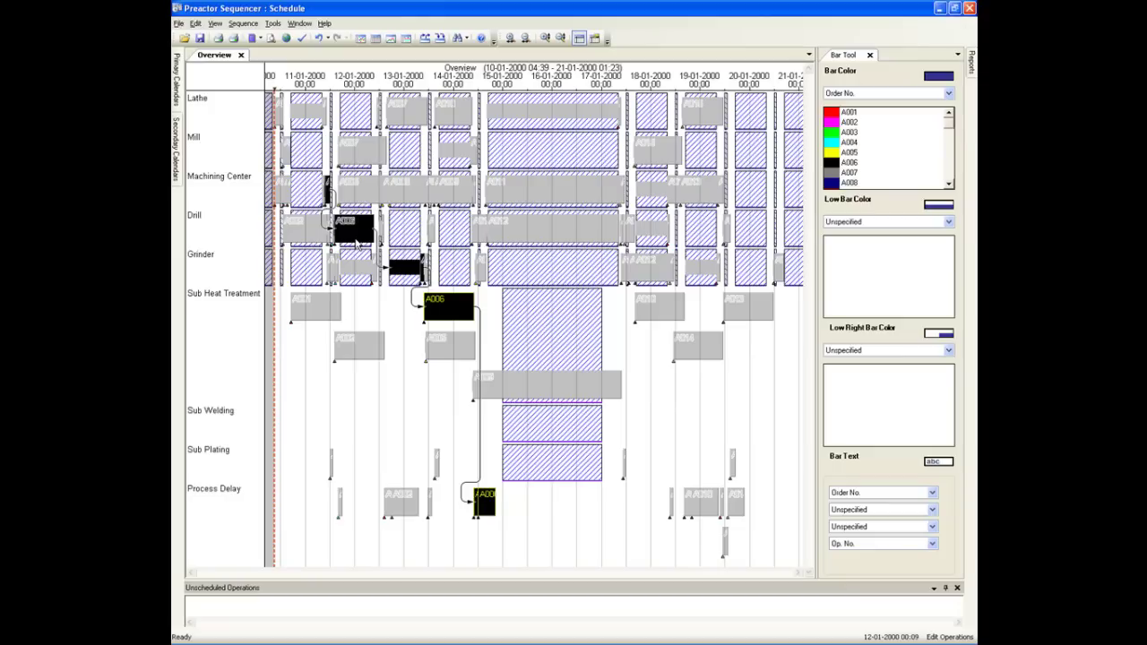
pyautogui.click(409, 200)
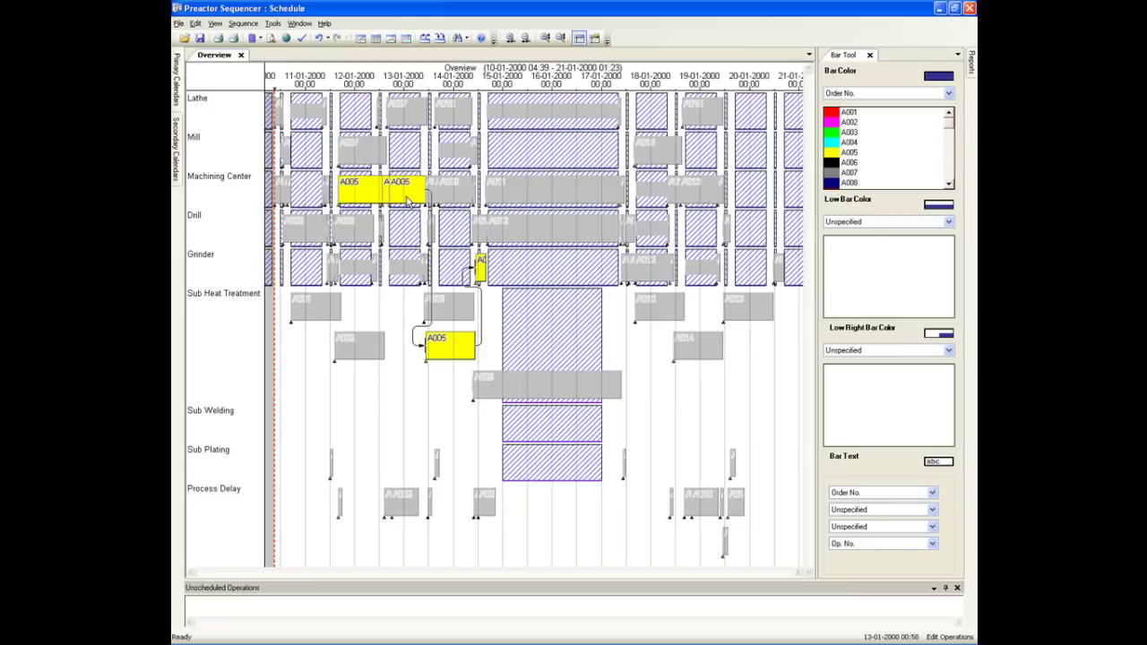
pyautogui.click(647, 158)
pyautogui.press('alt')
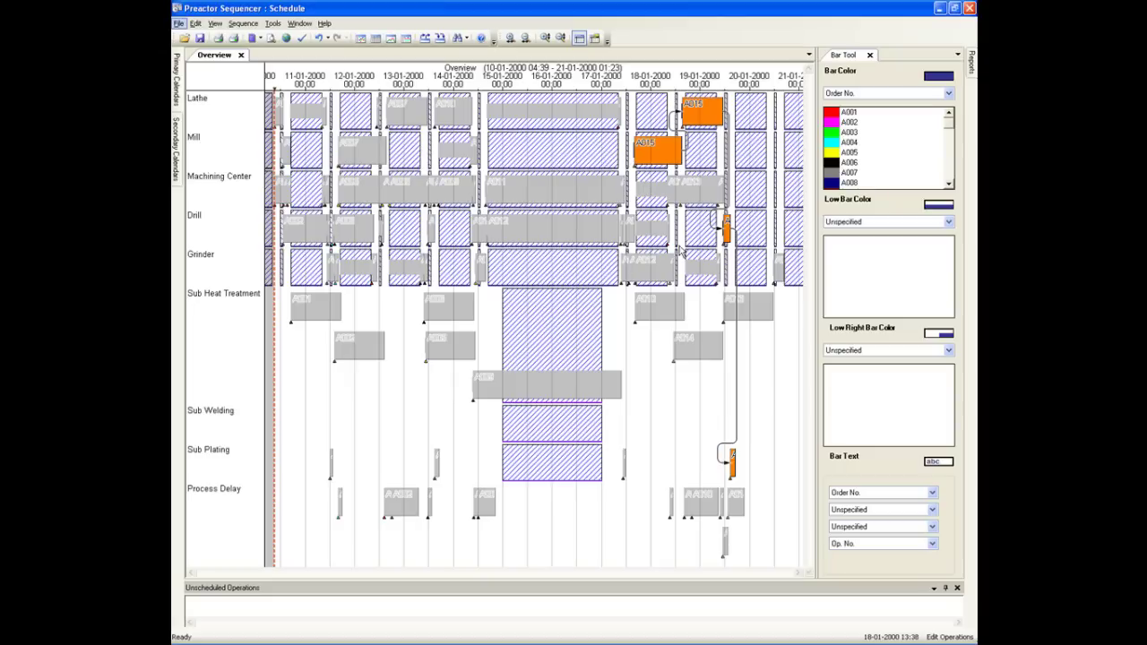
pyautogui.click(687, 401)
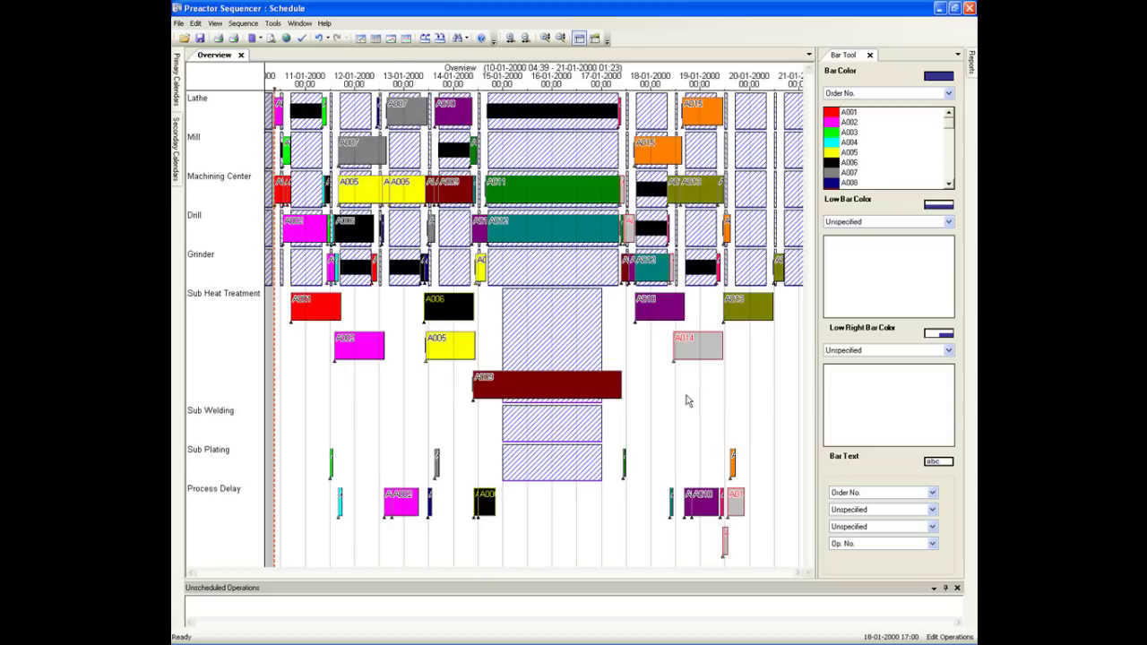
# - Show the plots of resource usage and dock them below the Overview
pyautogui.click(215, 23)
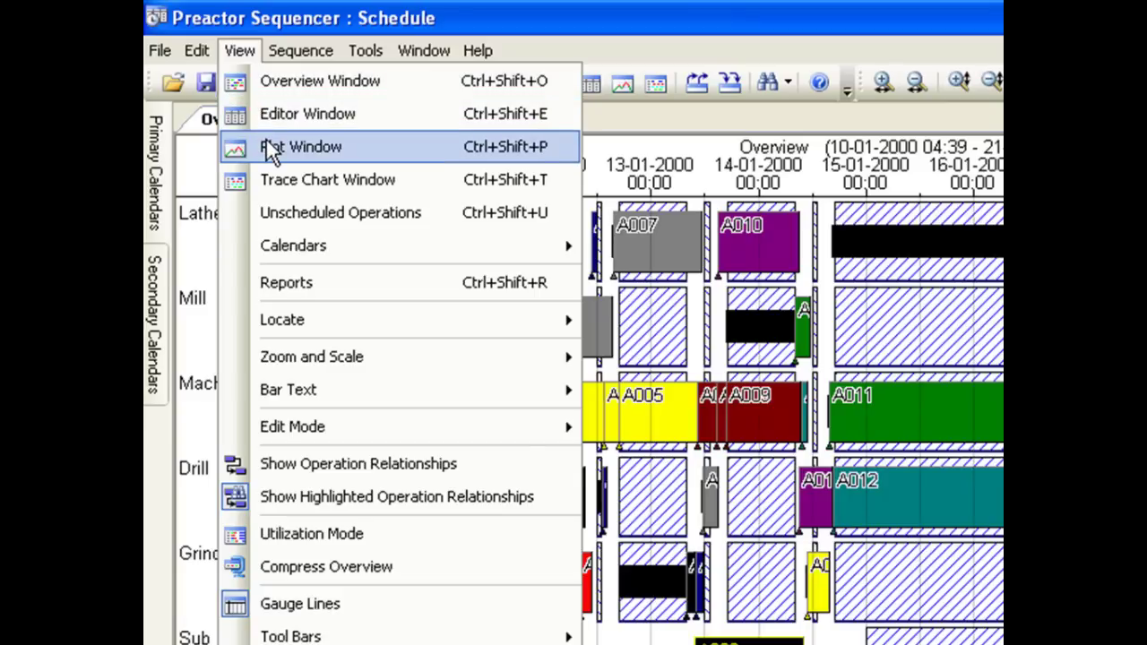
pyautogui.click(266, 148)
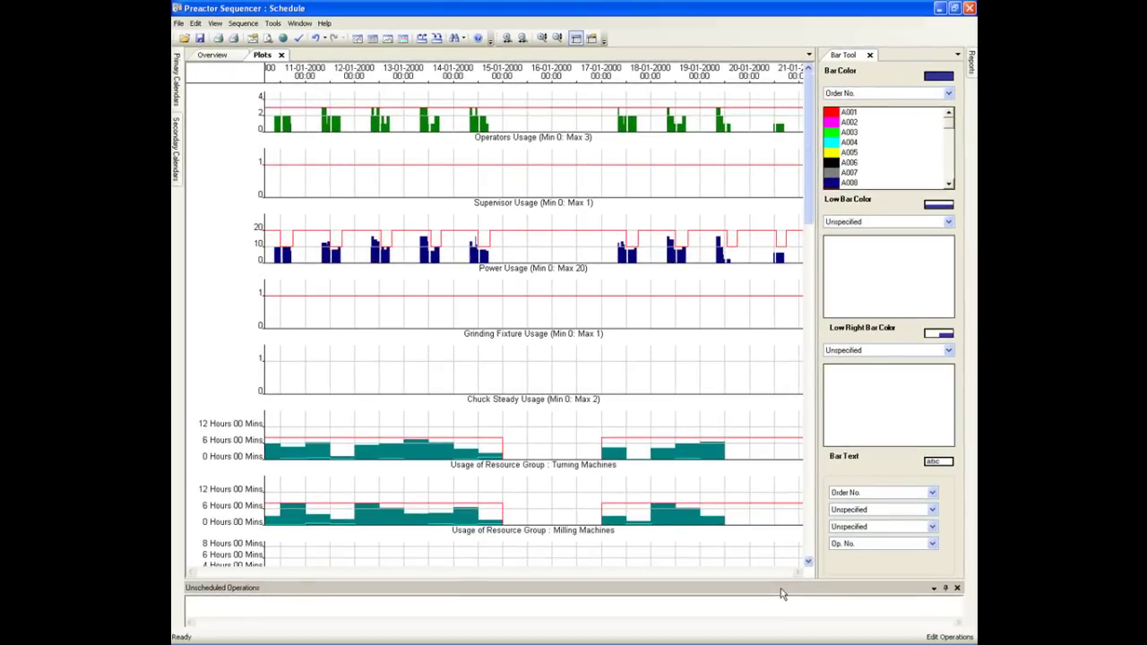
pyautogui.click(267, 59)
pyautogui.moveTo(311, 246); pyautogui.dragTo(367, 574)
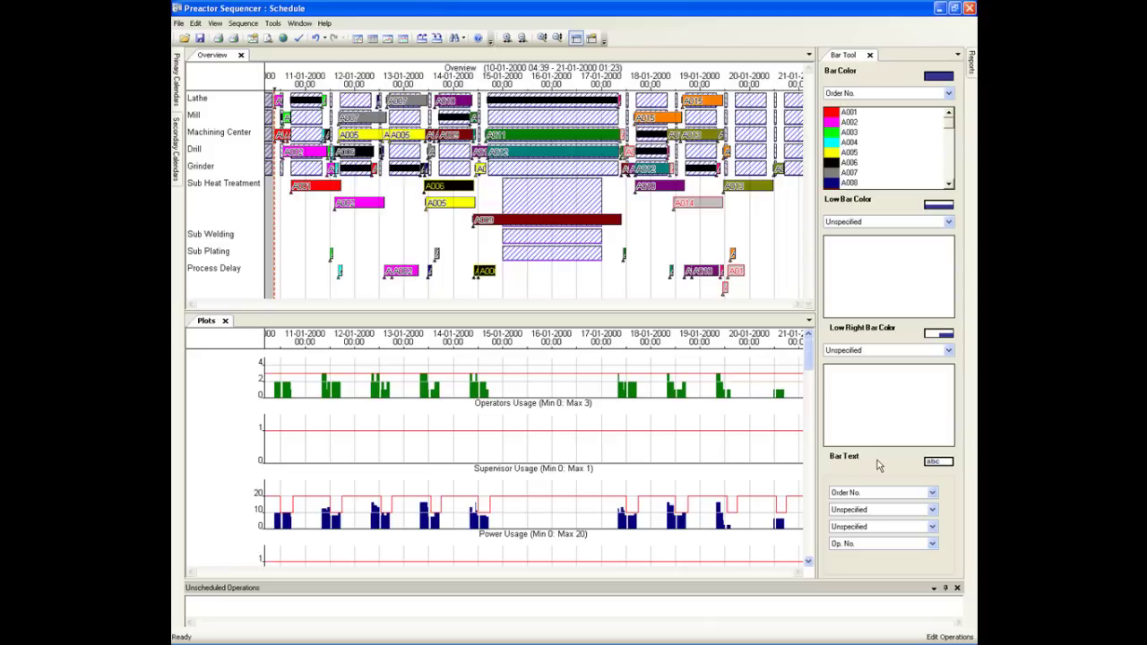
# - Examine which operations use the operators at different times along the Operators Usage plot
pyautogui.click(336, 385)
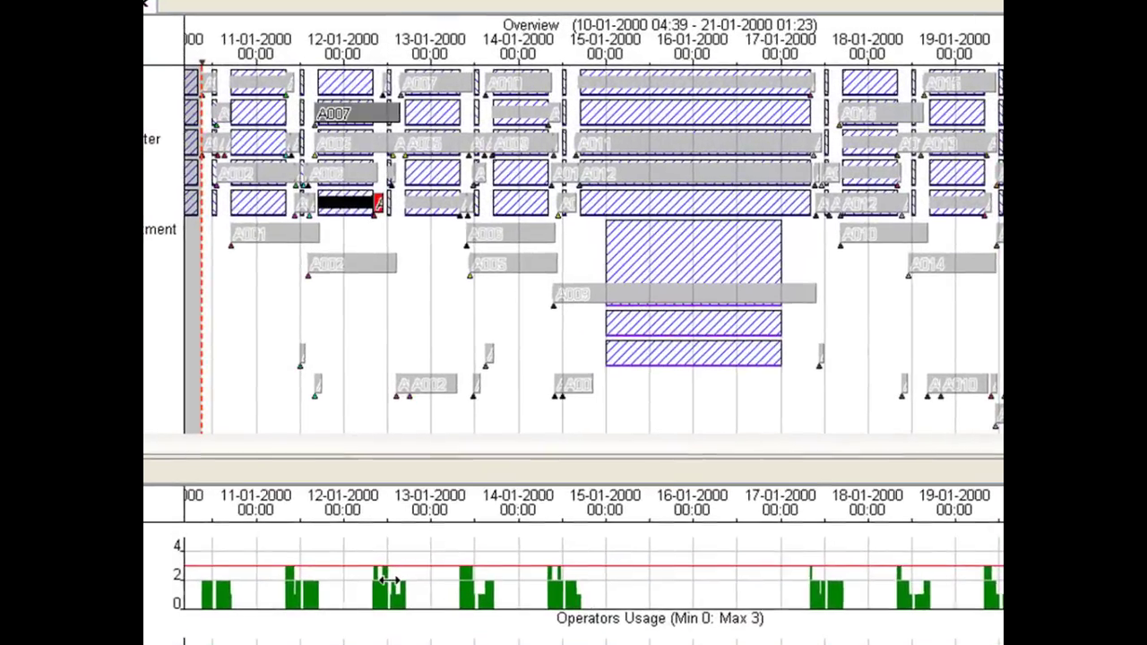
pyautogui.click(381, 383)
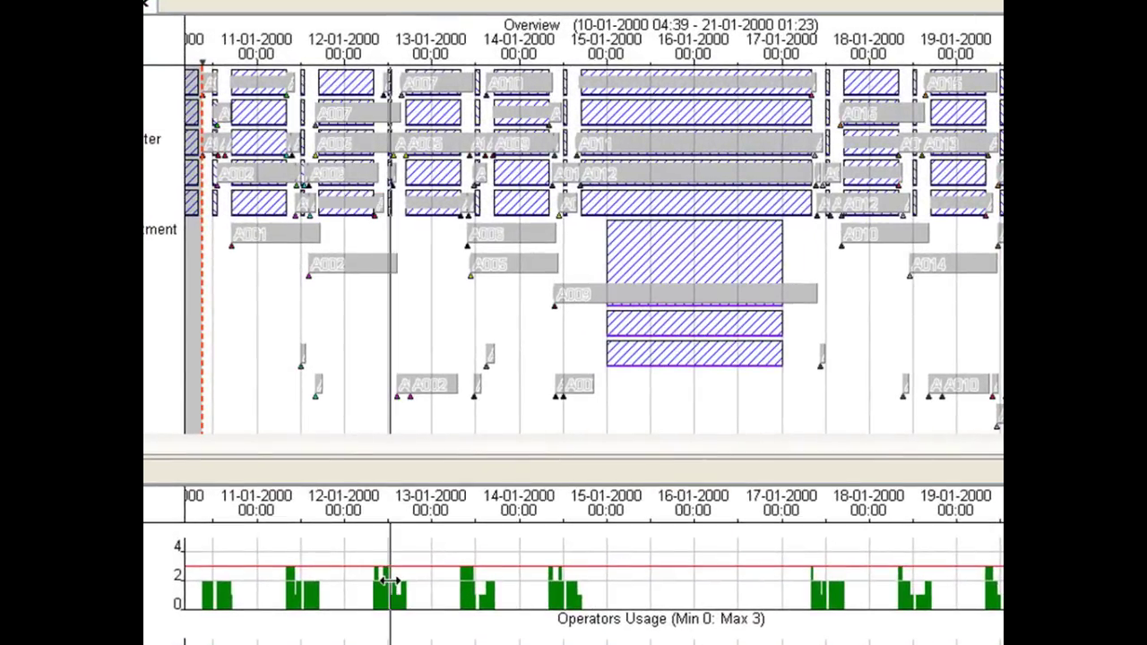
pyautogui.moveTo(388, 581)
pyautogui.mouseDown()
pyautogui.moveTo(865, 589)
pyautogui.moveTo(825, 589)
pyautogui.moveTo(842, 592)
pyautogui.mouseUp()
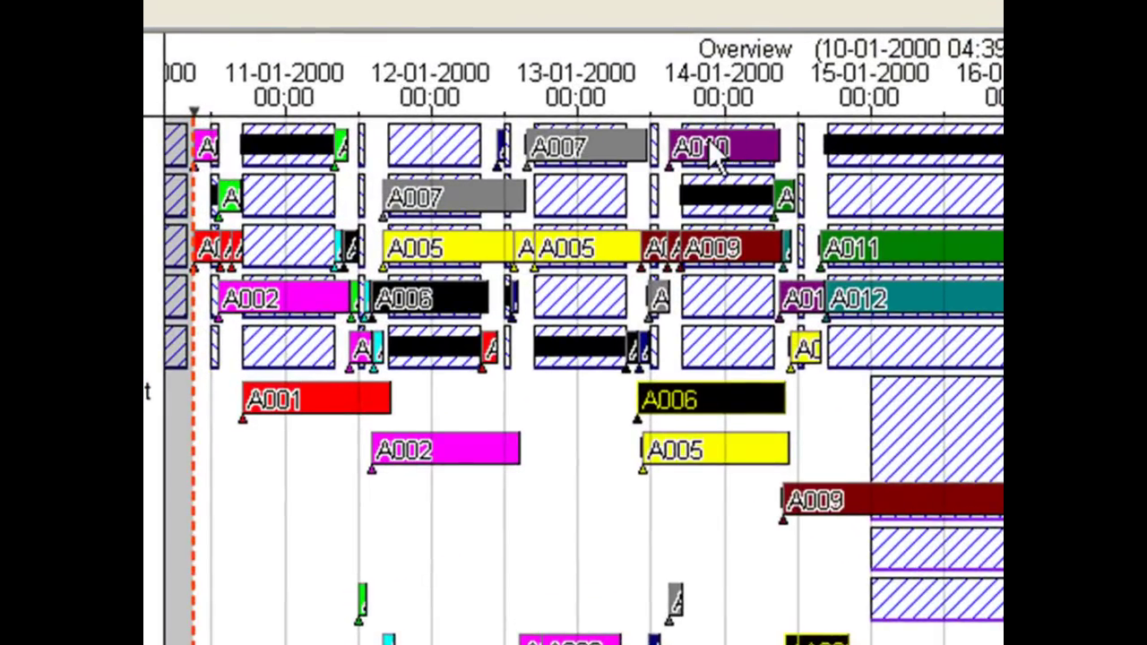
# - Move the A010 Lathe operation to later on 14-01-2000, accepting the exceeded operator limit and keeping the change
pyautogui.moveTo(738, 145); pyautogui.dragTo(789, 148)
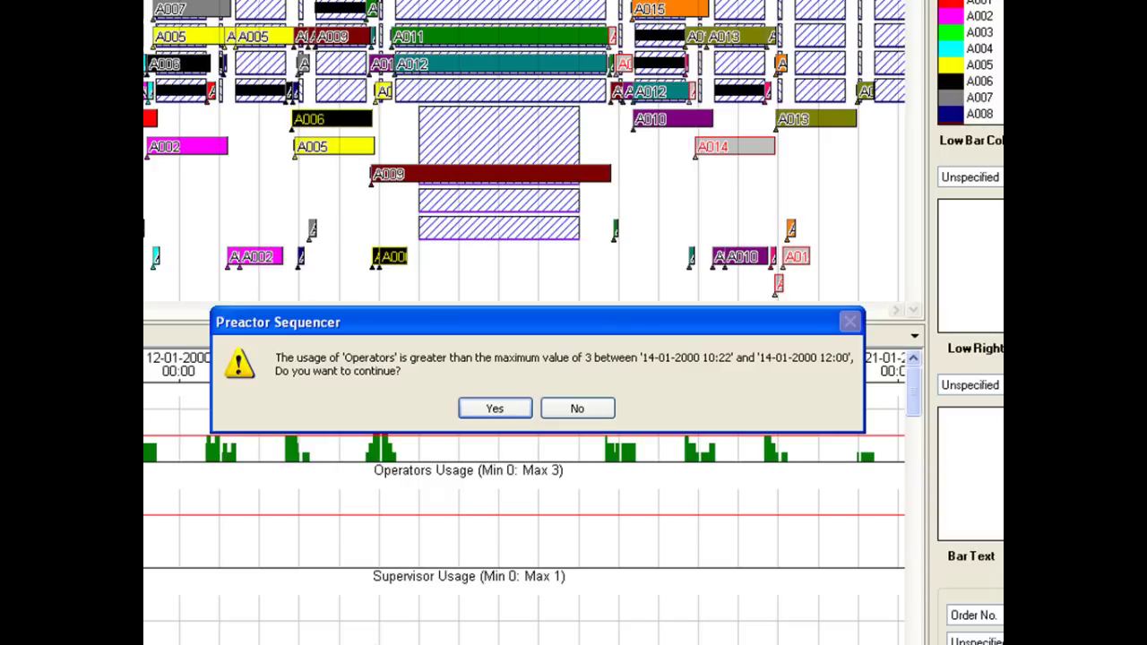
pyautogui.click(495, 408)
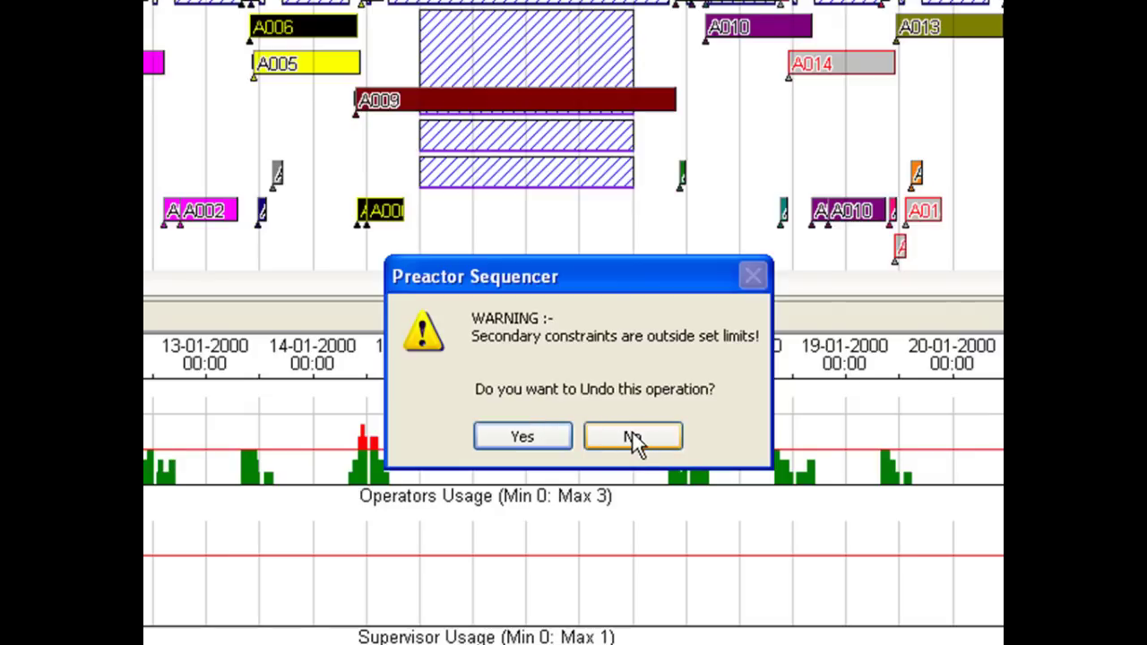
pyautogui.click(632, 437)
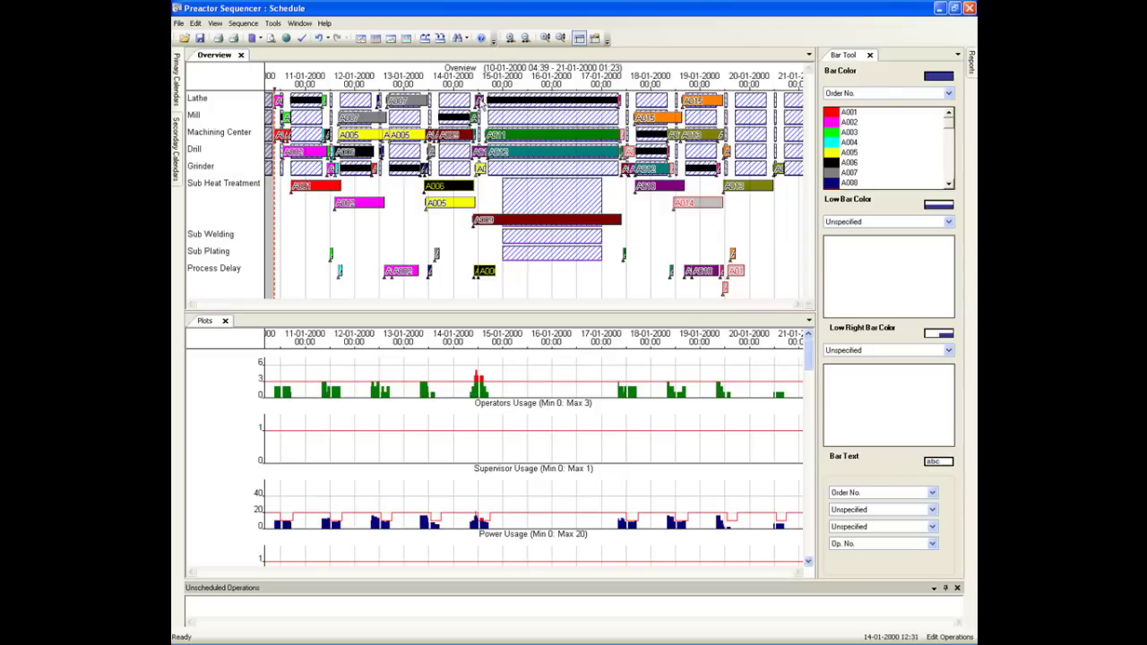
# - Highlight order A010, repair the schedule allowing earlier operations and sequence changes, and clear the highlighting
pyautogui.click(481, 100)
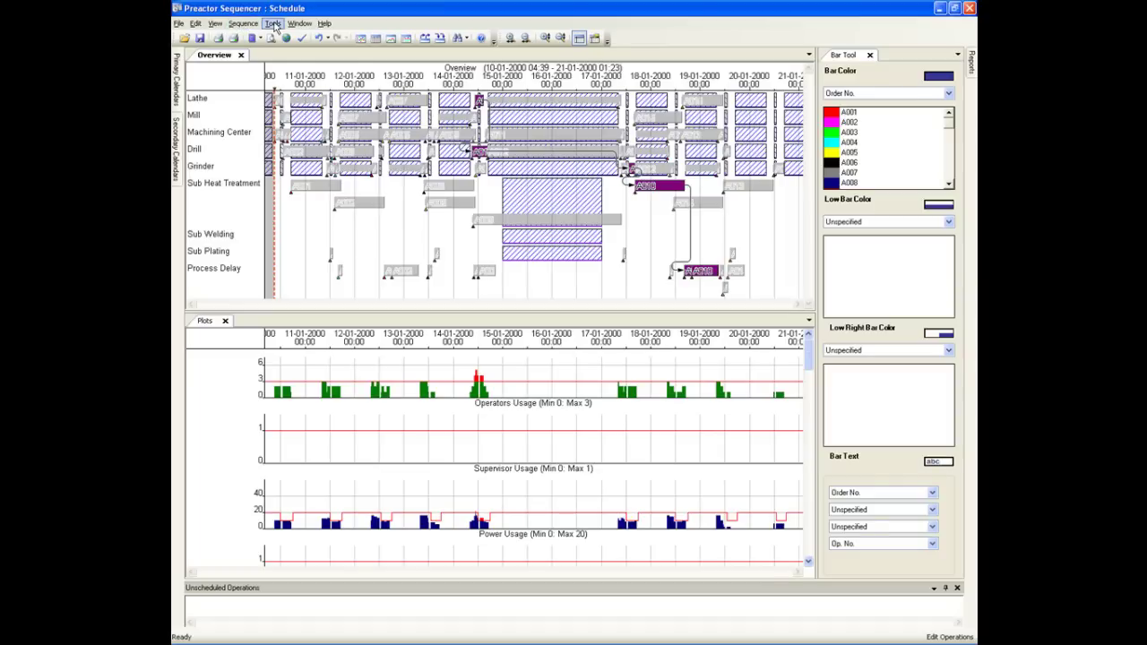
pyautogui.click(273, 24)
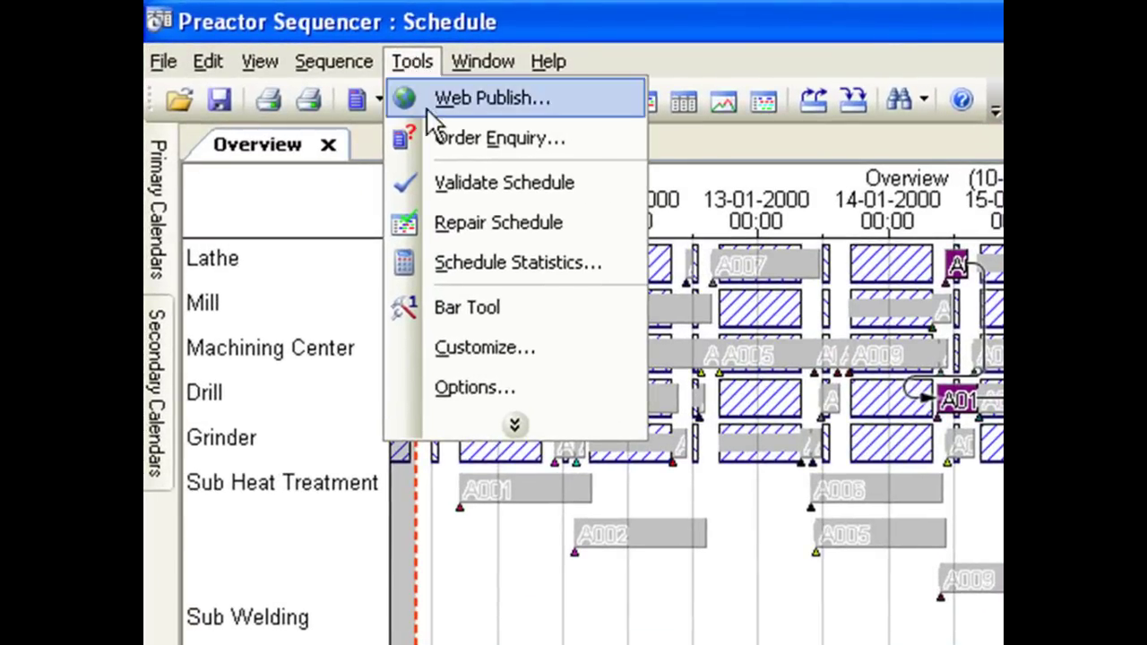
pyautogui.click(474, 215)
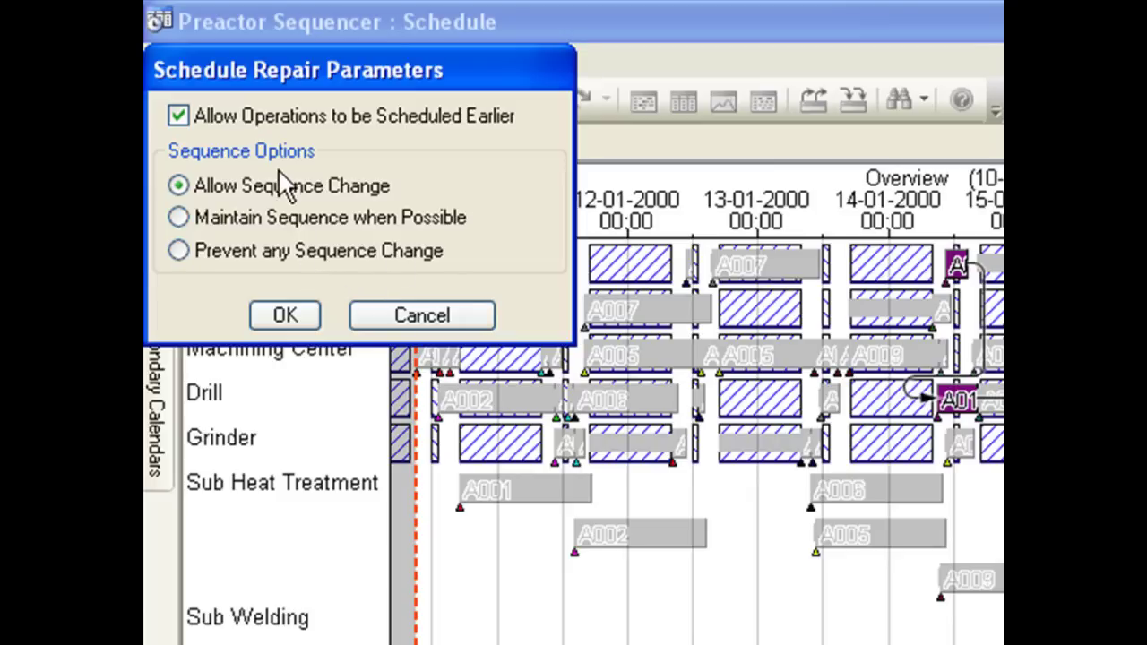
pyautogui.click(285, 313)
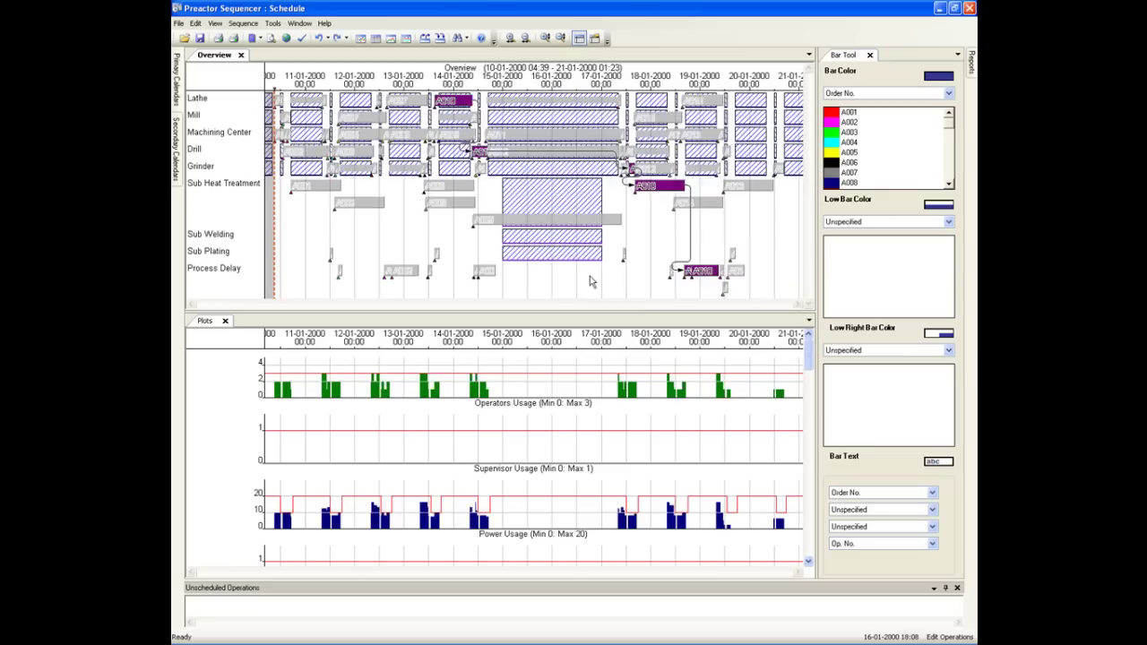
pyautogui.click(656, 628)
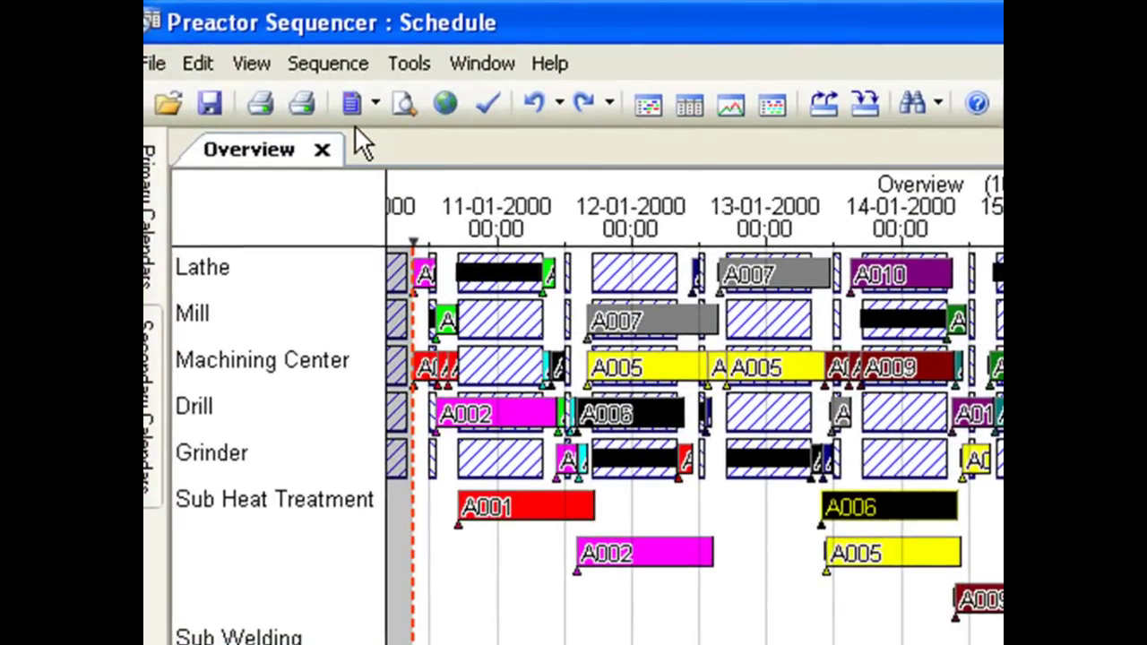
# - Disable the secondary constraints, clear all operations from the schedule and generate the schedule again
pyautogui.click(329, 62)
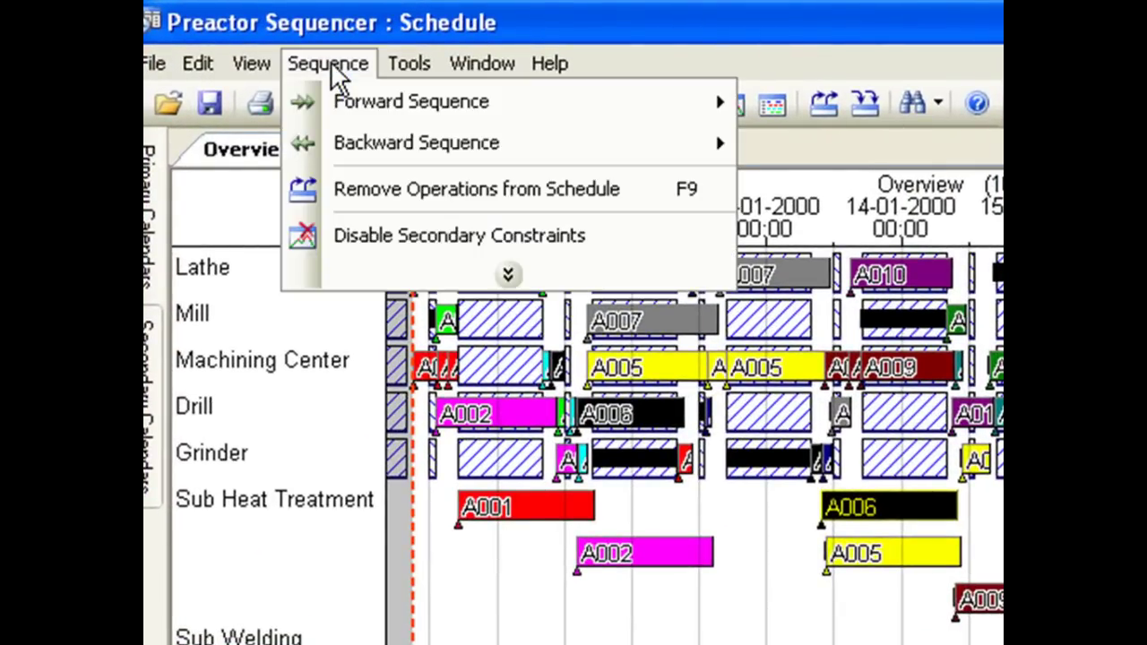
pyautogui.click(349, 232)
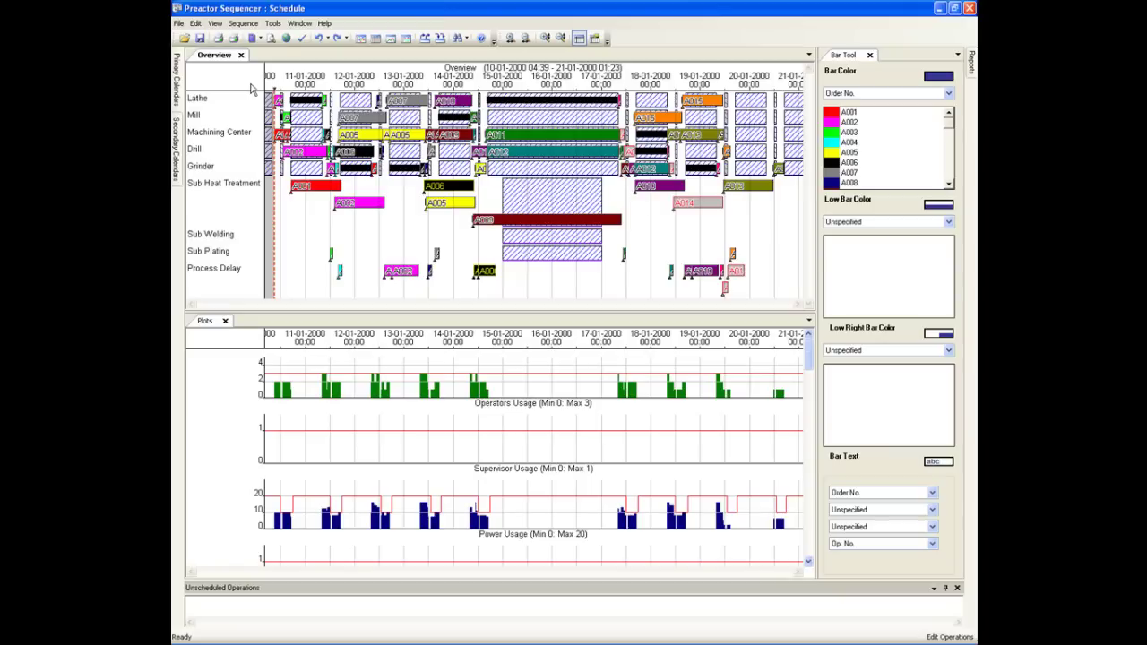
pyautogui.click(427, 39)
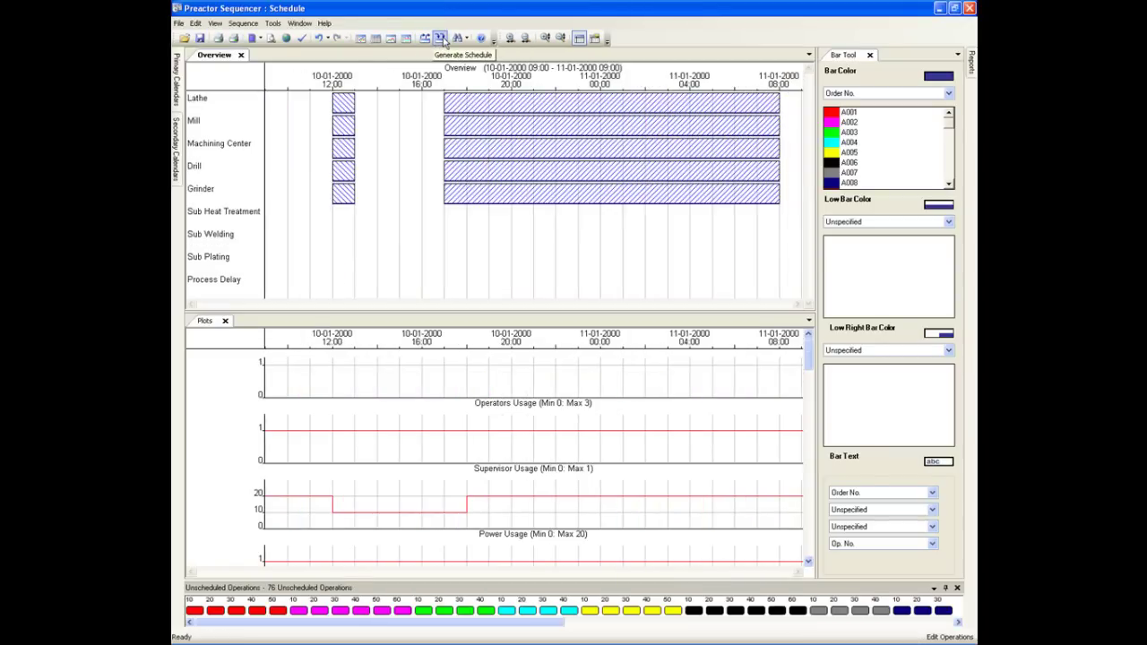
pyautogui.click(440, 39)
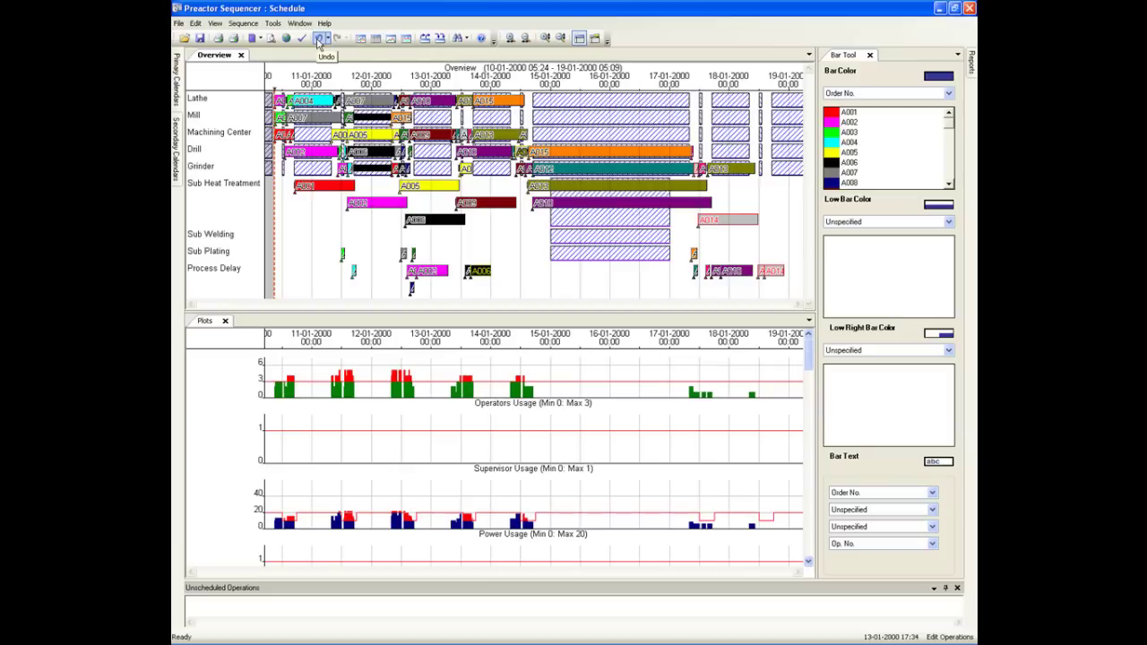
# - Undo and redo the regeneration to compare both schedules, return to the constrained one and re-enable the secondary constraints
pyautogui.click(335, 94)
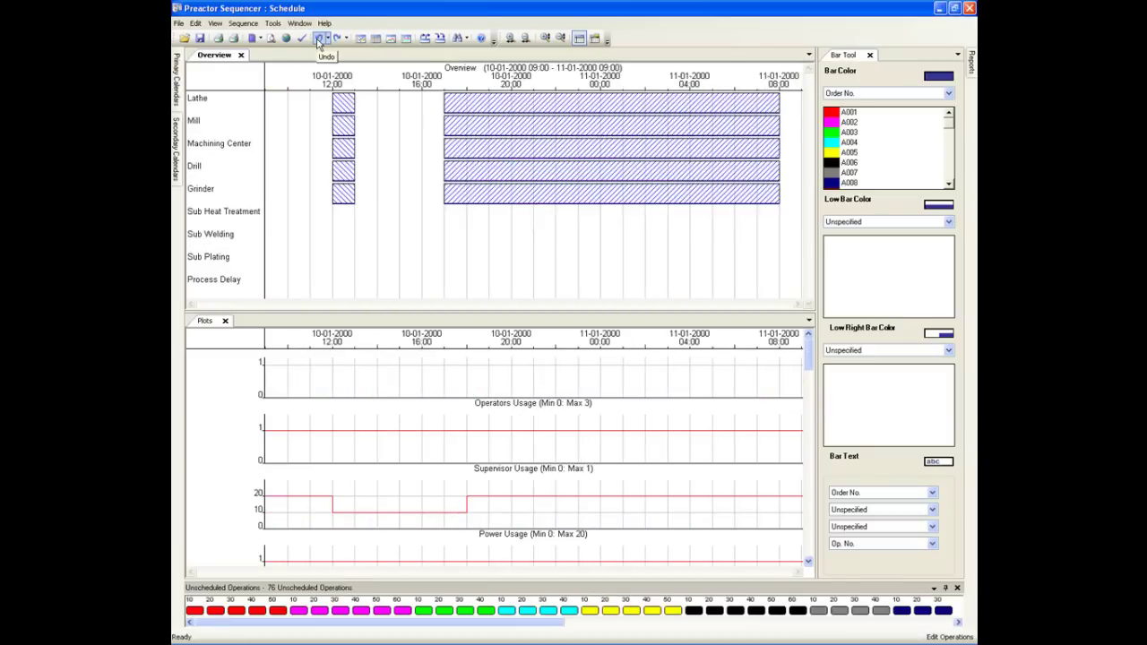
pyautogui.click(318, 41)
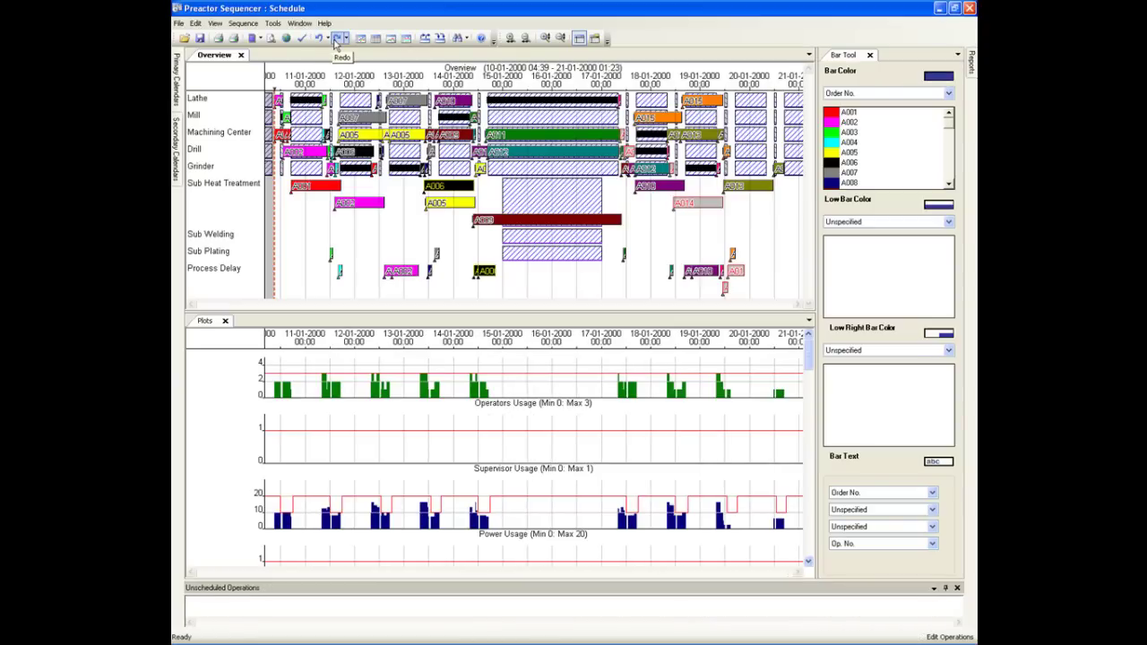
pyautogui.click(336, 39)
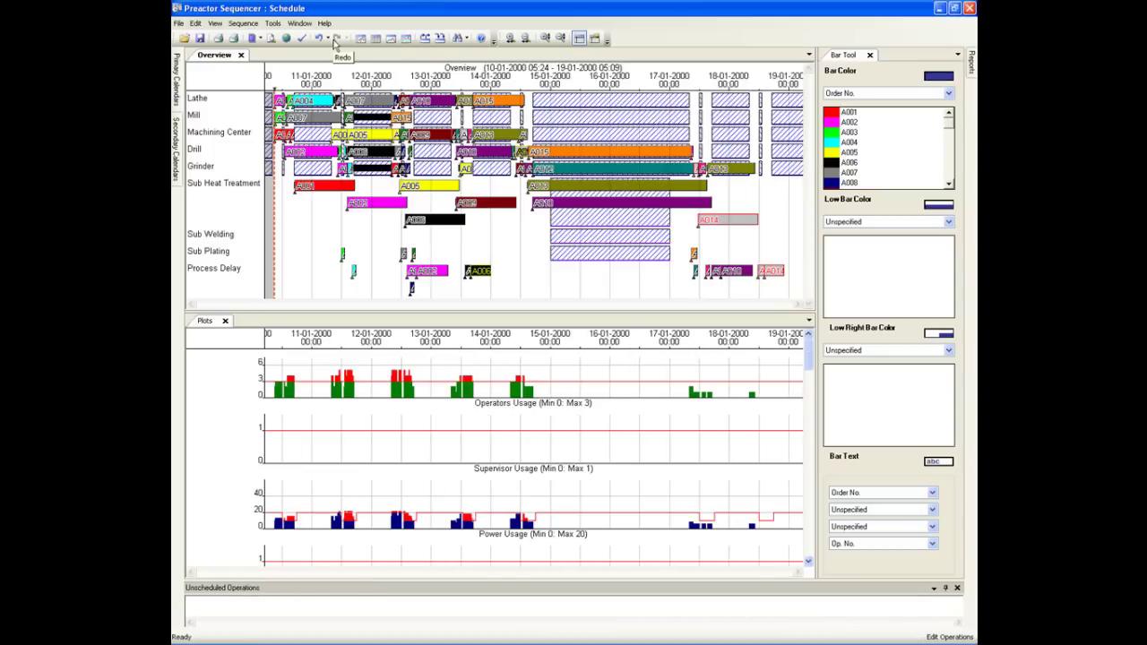
pyautogui.click(320, 40)
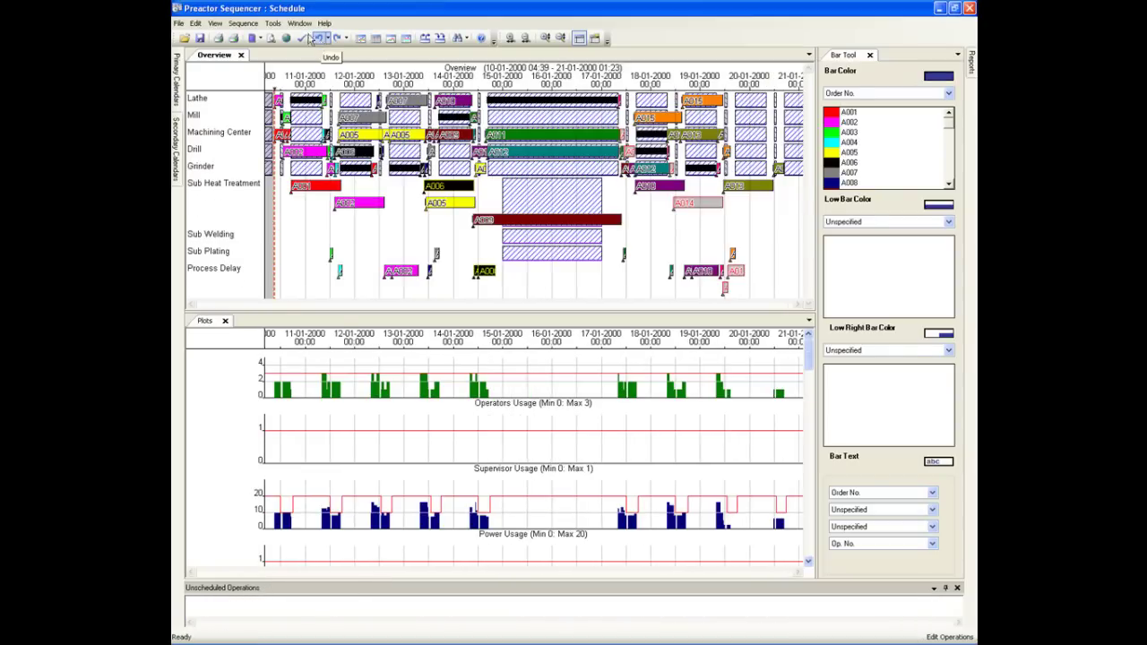
pyautogui.click(254, 25)
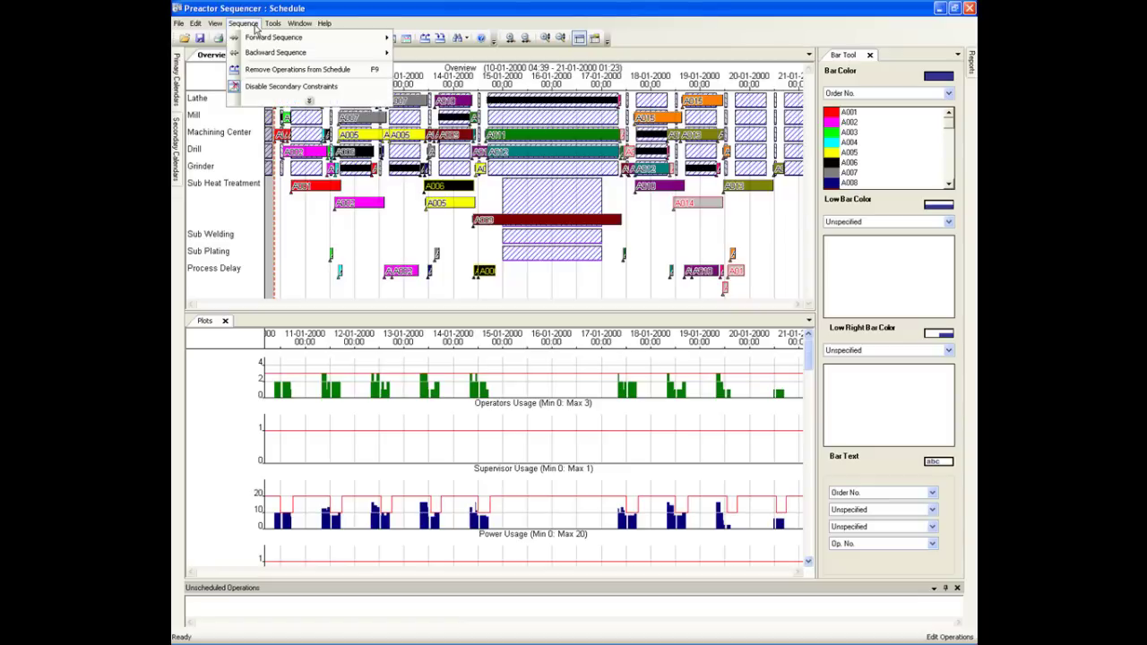
pyautogui.click(259, 86)
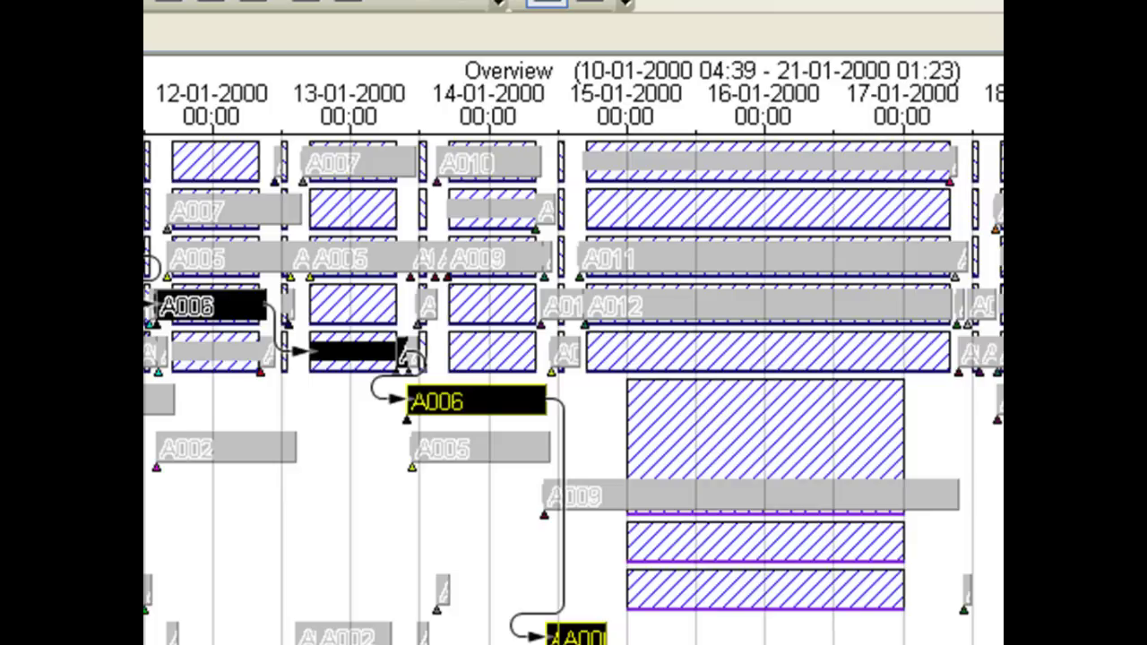
# - Highlight orders A014 and A006 together in the Overview and close the resource usage plots
pyautogui.click(932, 183)
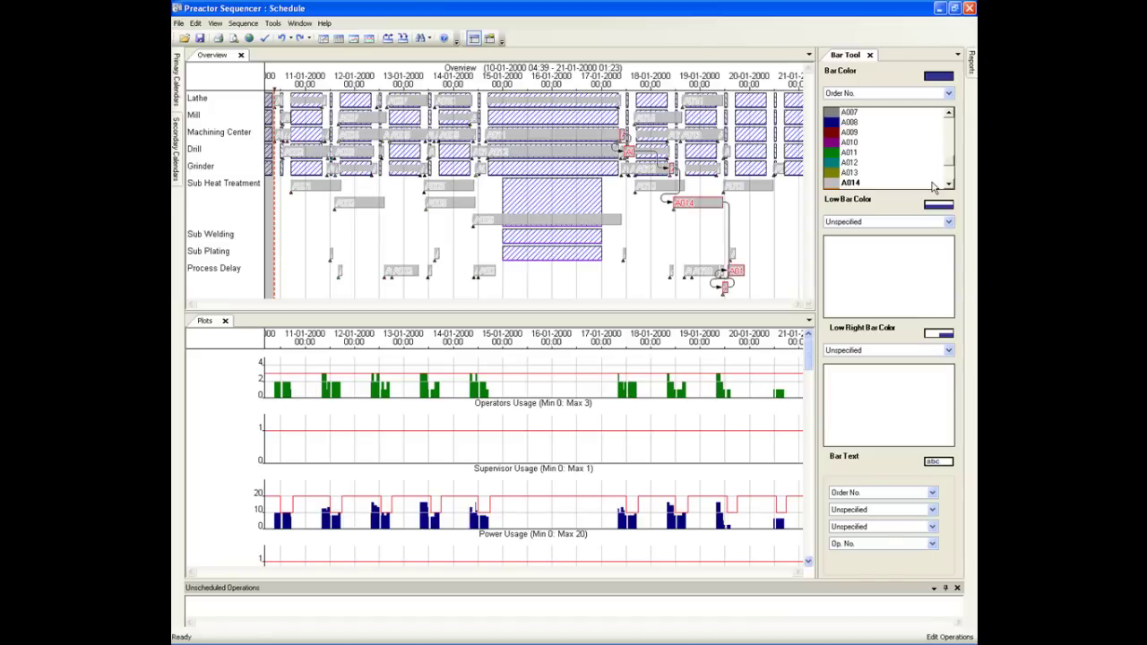
pyautogui.click(949, 114)
pyautogui.click(949, 114)
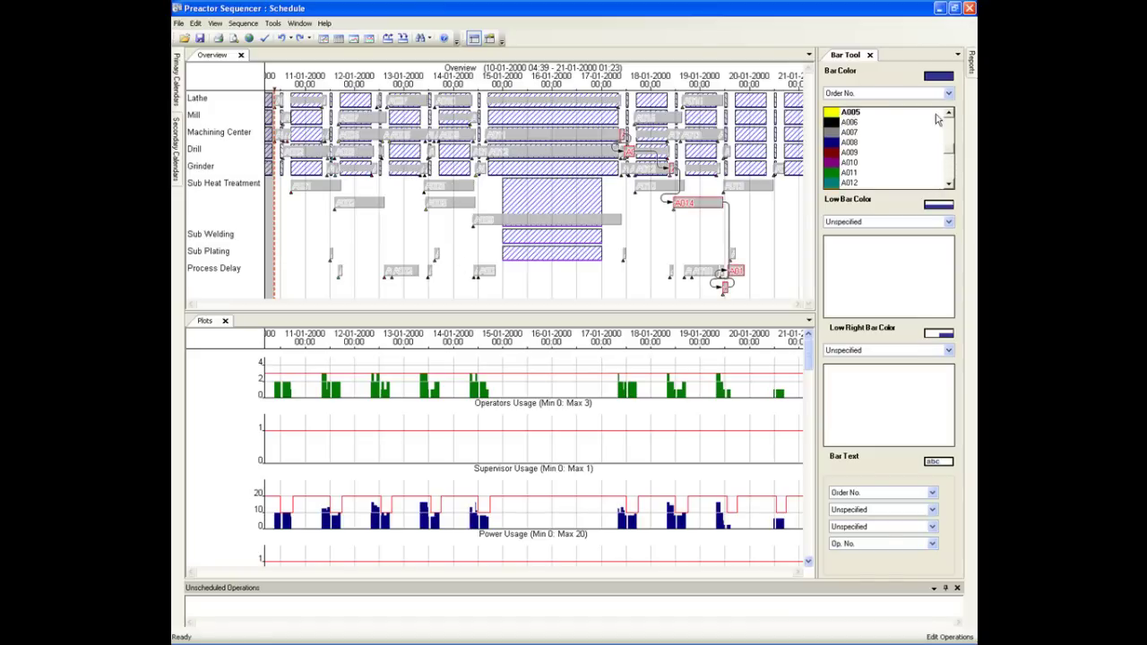
pyautogui.click(852, 122)
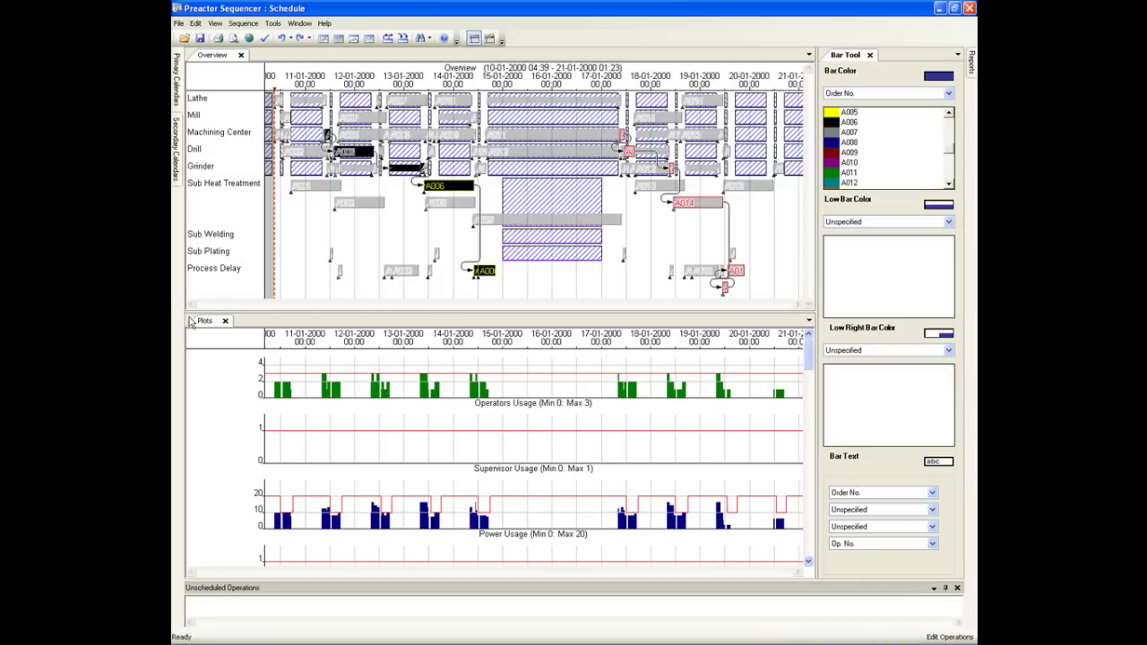
pyautogui.click(225, 321)
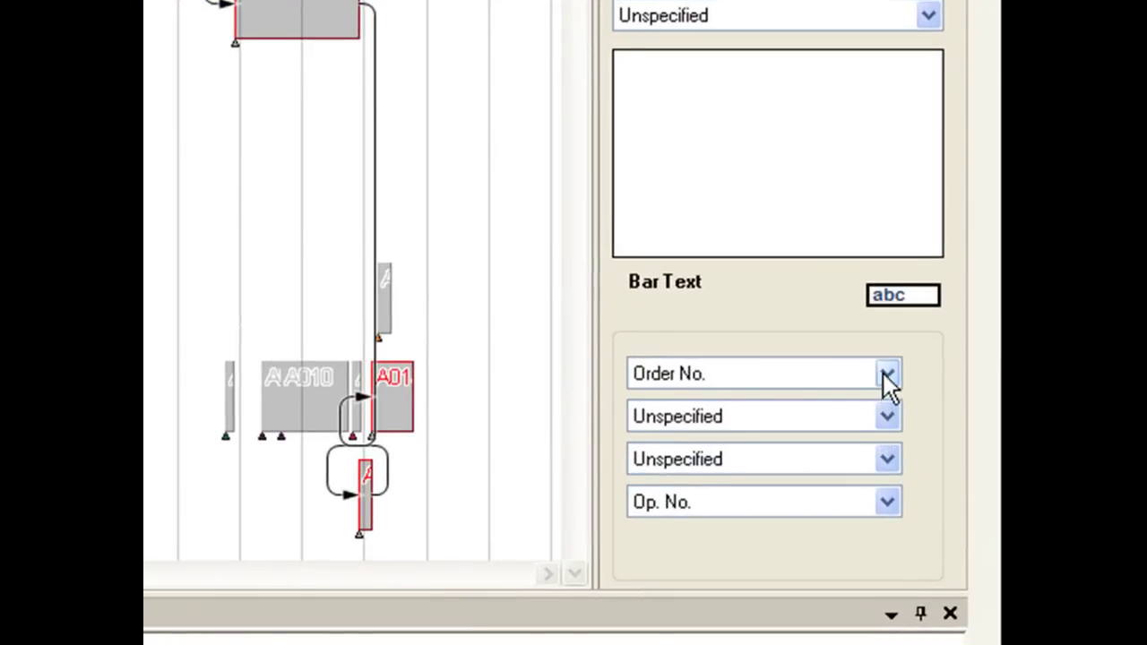
# - Try Part No. and Op. No. as the first bar text, and set it back to Order No
pyautogui.click(886, 374)
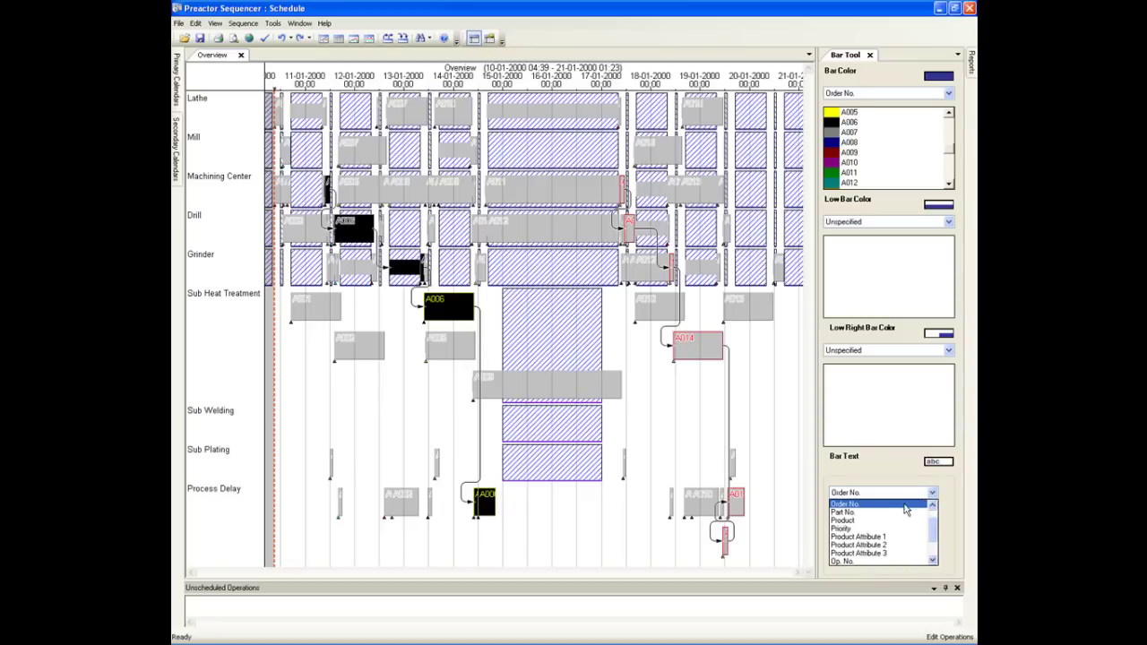
pyautogui.click(867, 512)
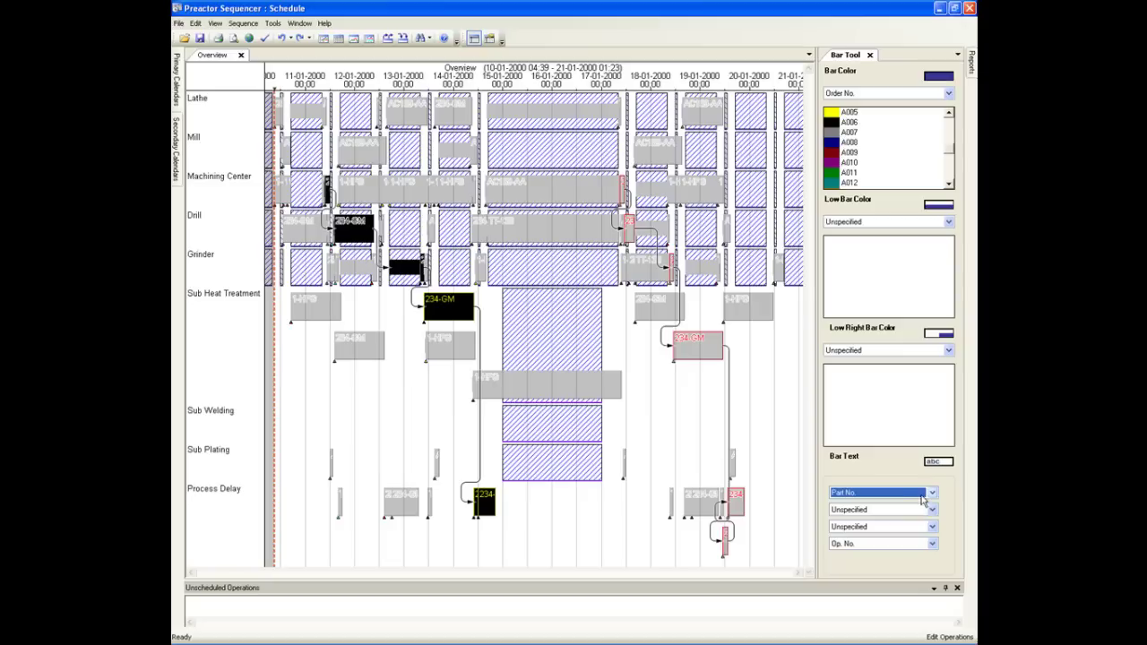
pyautogui.click(932, 492)
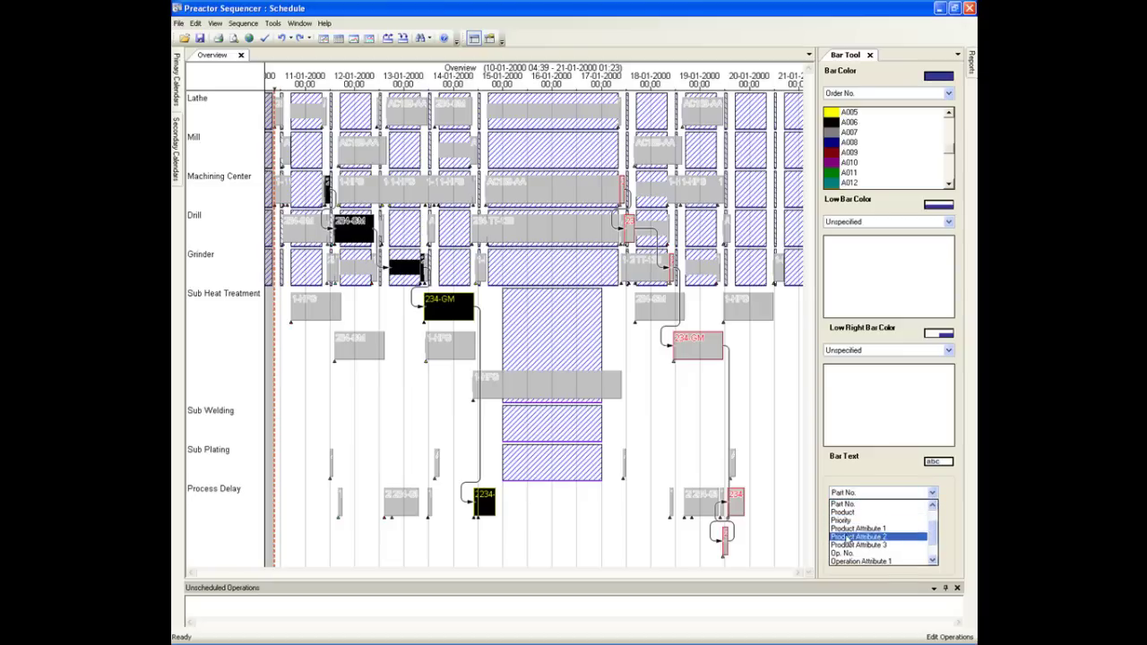
pyautogui.click(841, 553)
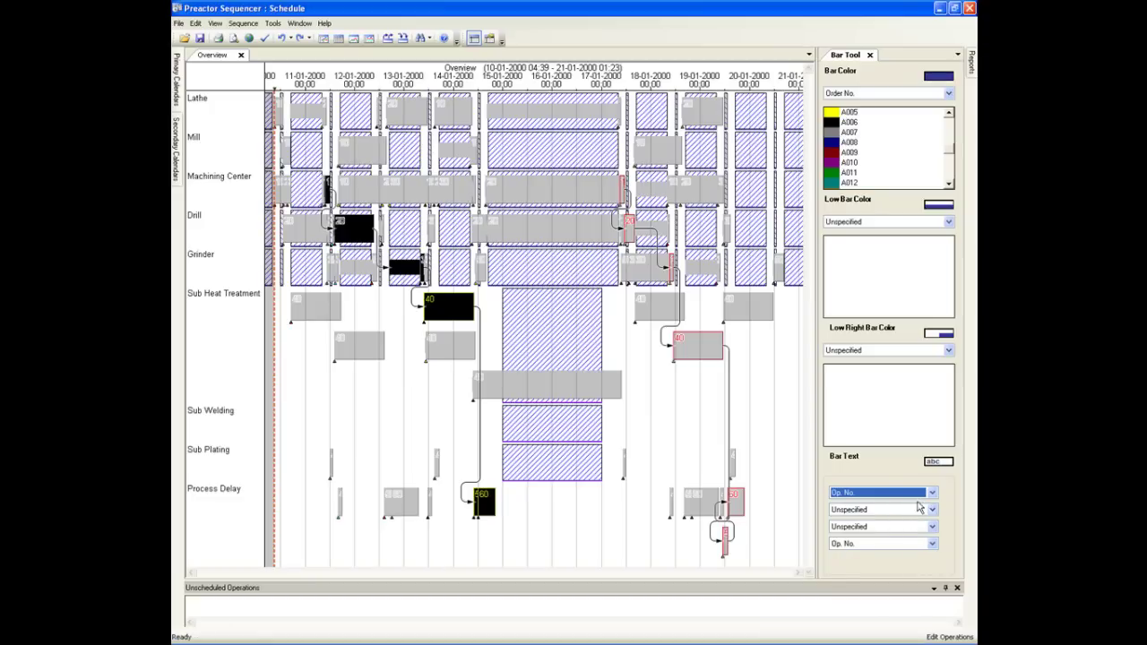
pyautogui.click(933, 493)
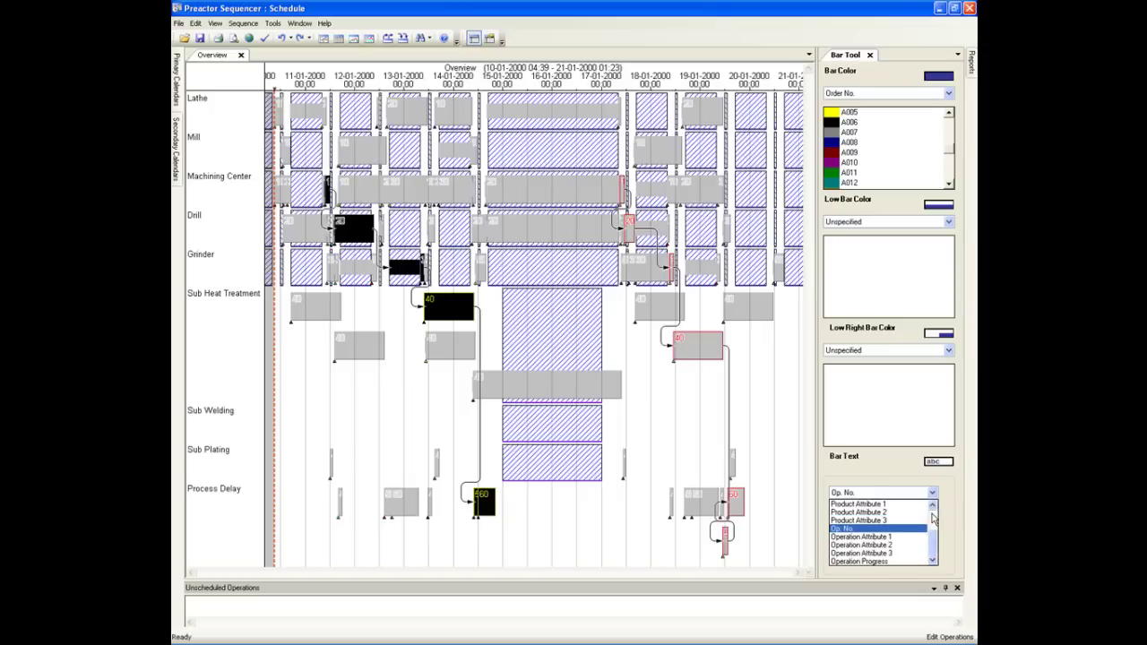
pyautogui.click(933, 520)
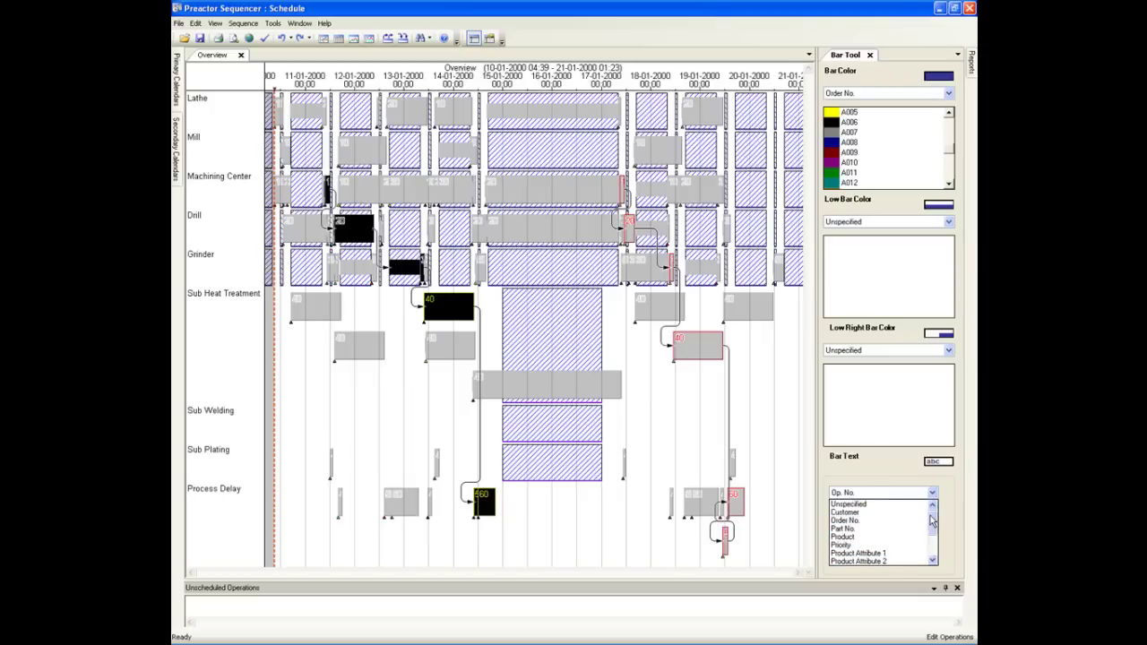
pyautogui.click(845, 520)
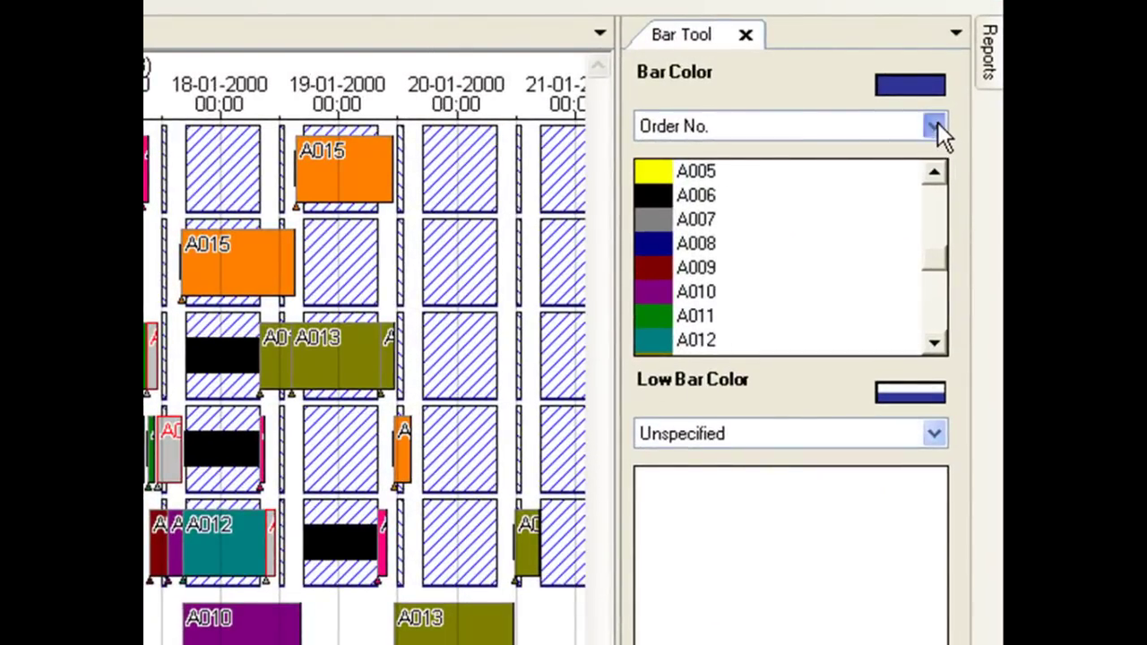
# - Color the operation bars by Part No. and by Priority in turn
pyautogui.click(935, 126)
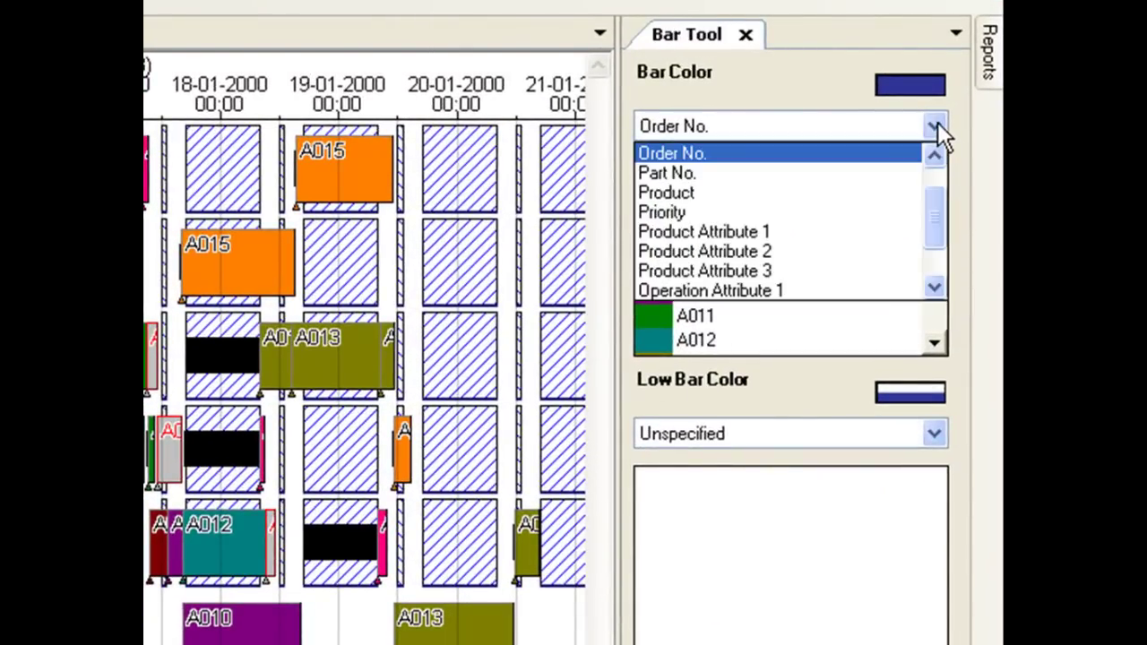
pyautogui.click(851, 172)
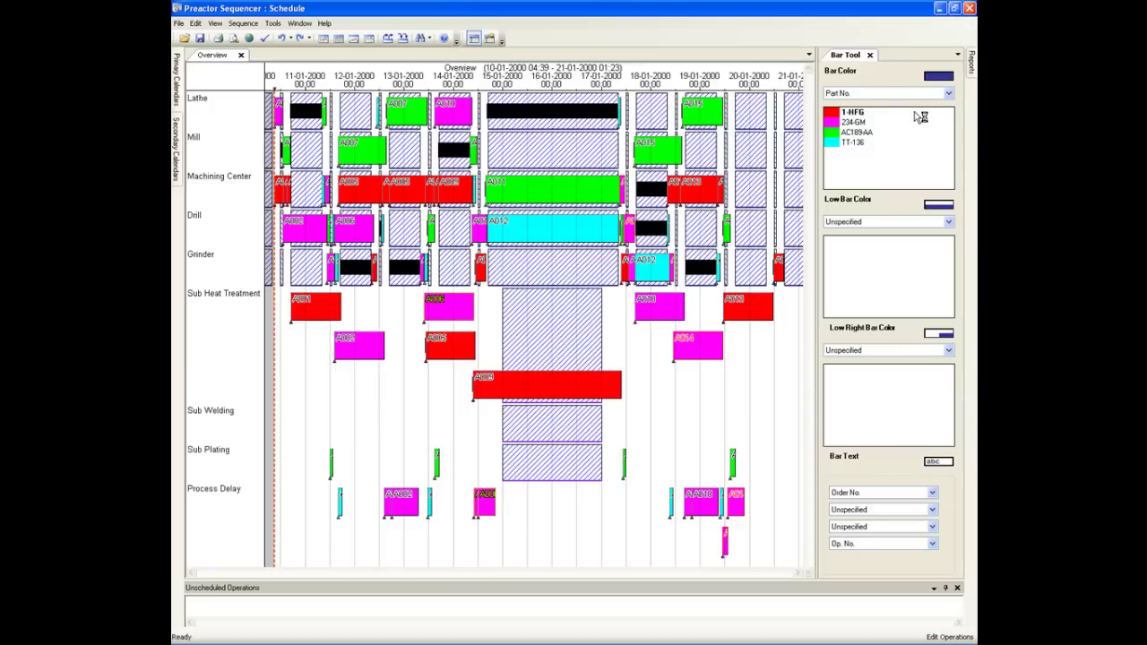
pyautogui.click(949, 94)
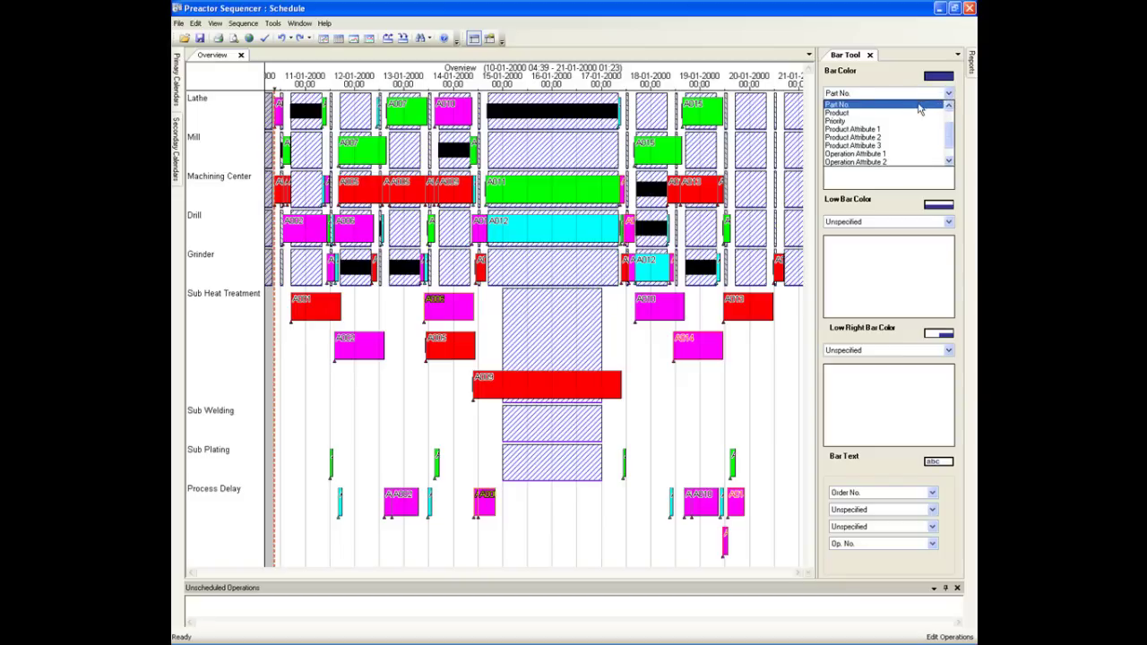
pyautogui.click(911, 122)
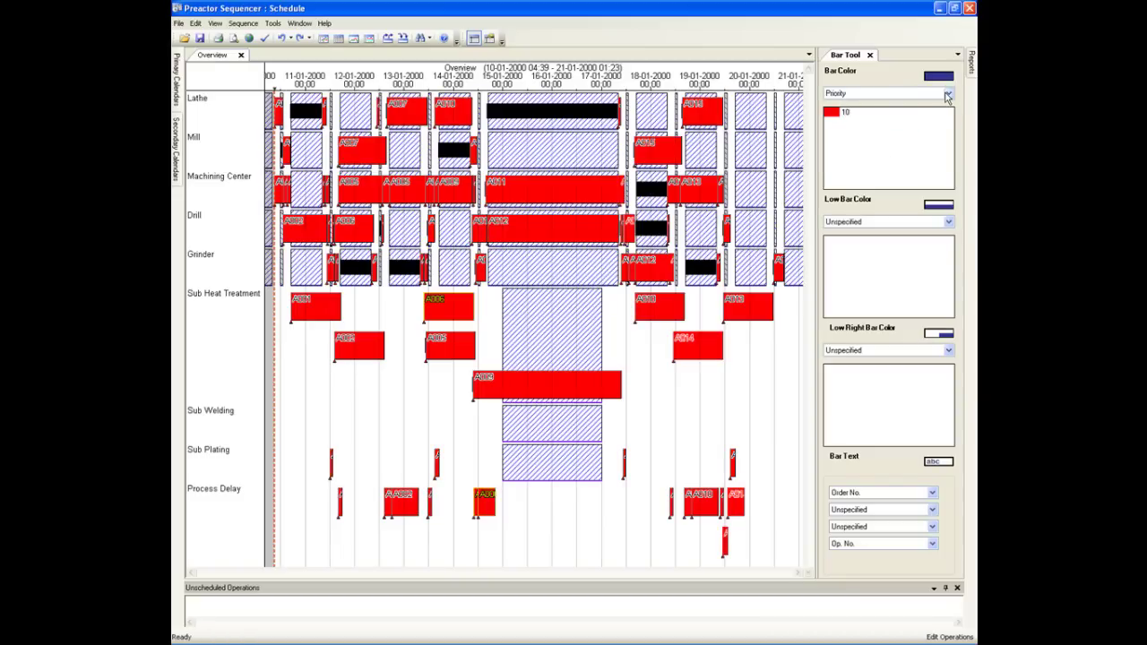
# - Color the operation bars by Customer and open the choice of bar color attribute again
pyautogui.click(948, 94)
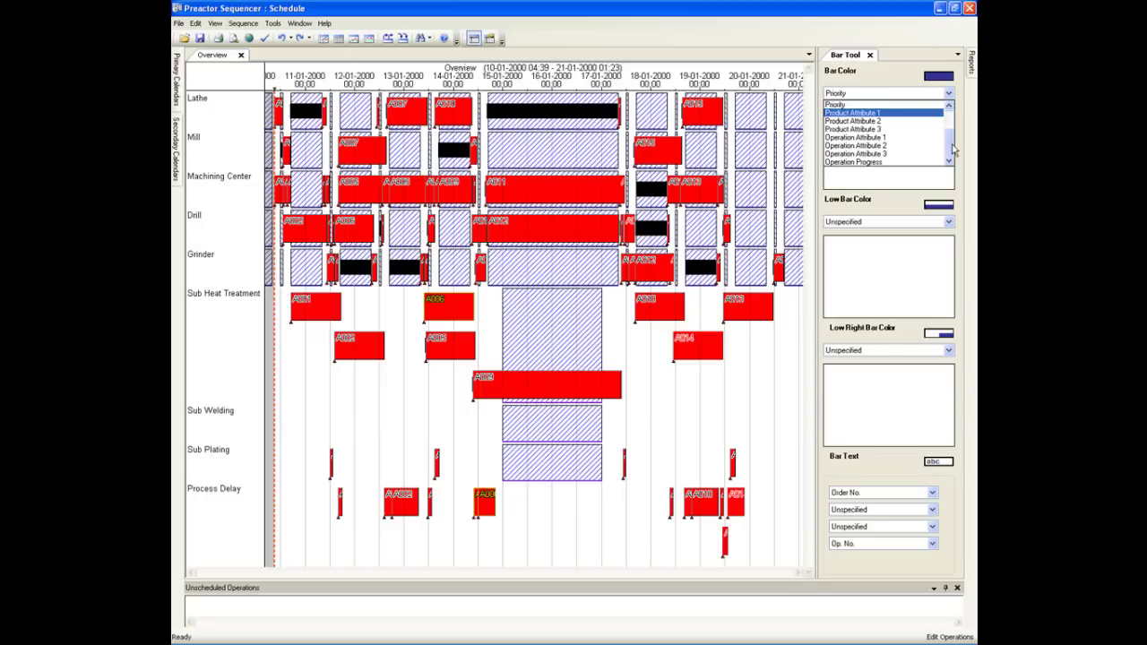
pyautogui.scroll(2, 943, 121)
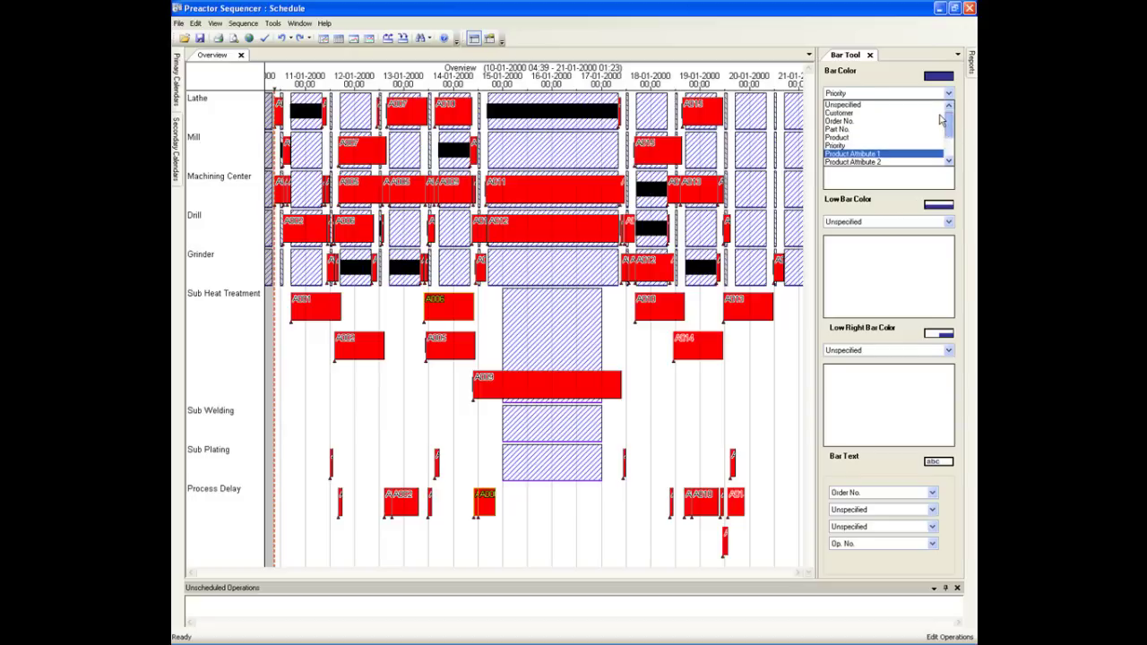
pyautogui.click(941, 115)
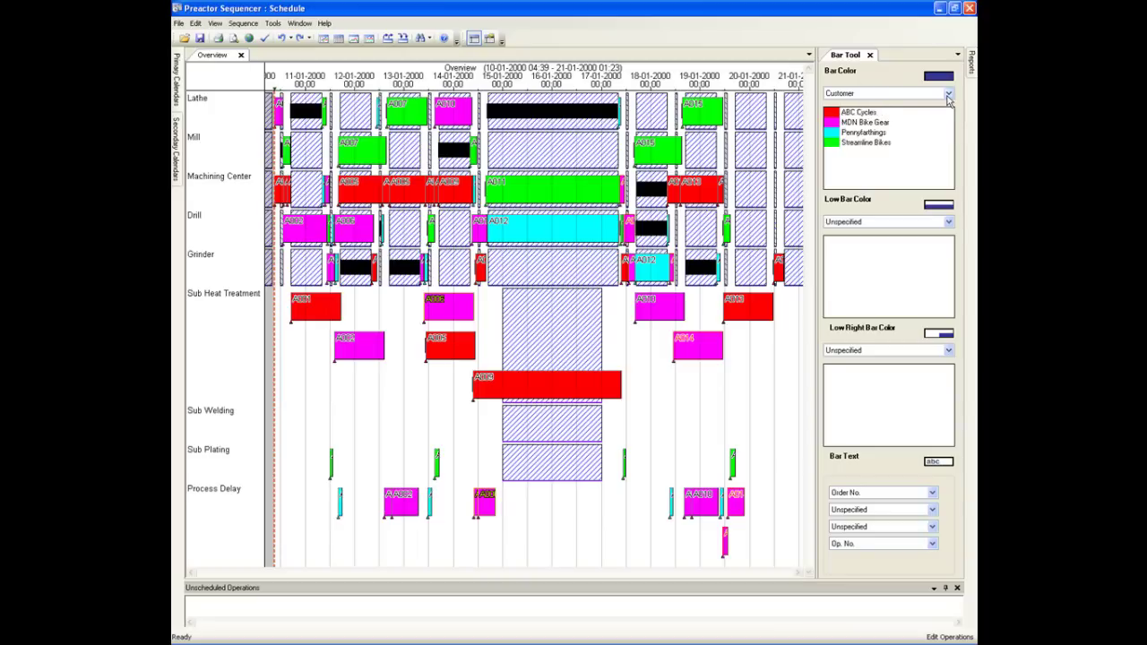
pyautogui.click(948, 93)
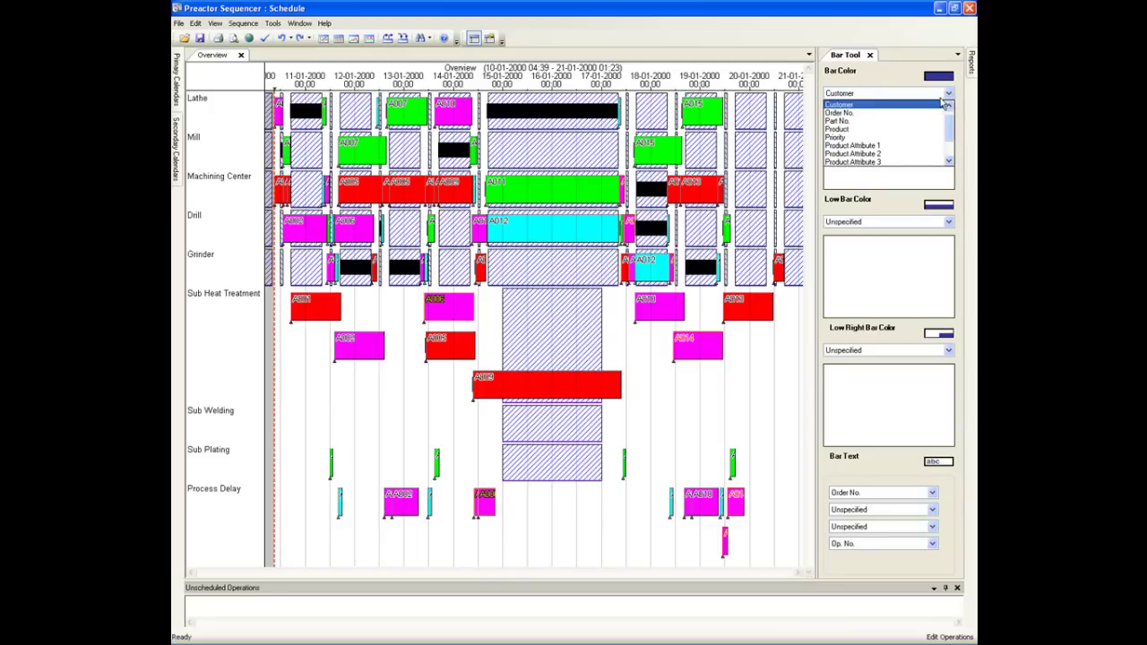